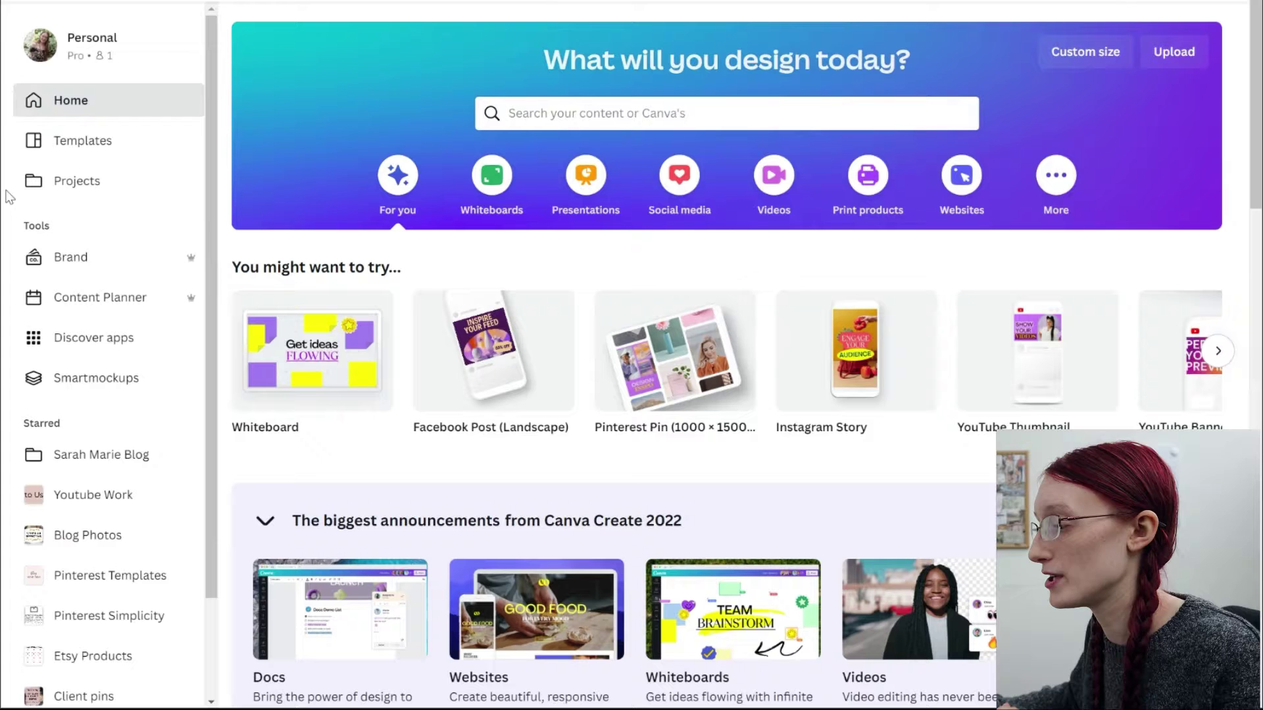
Show the Brand Kit's logo, eight brand colours and Daydream, Virtual and Montserrat text styles.
{"action": "left_click", "coordinate": [75, 256]}
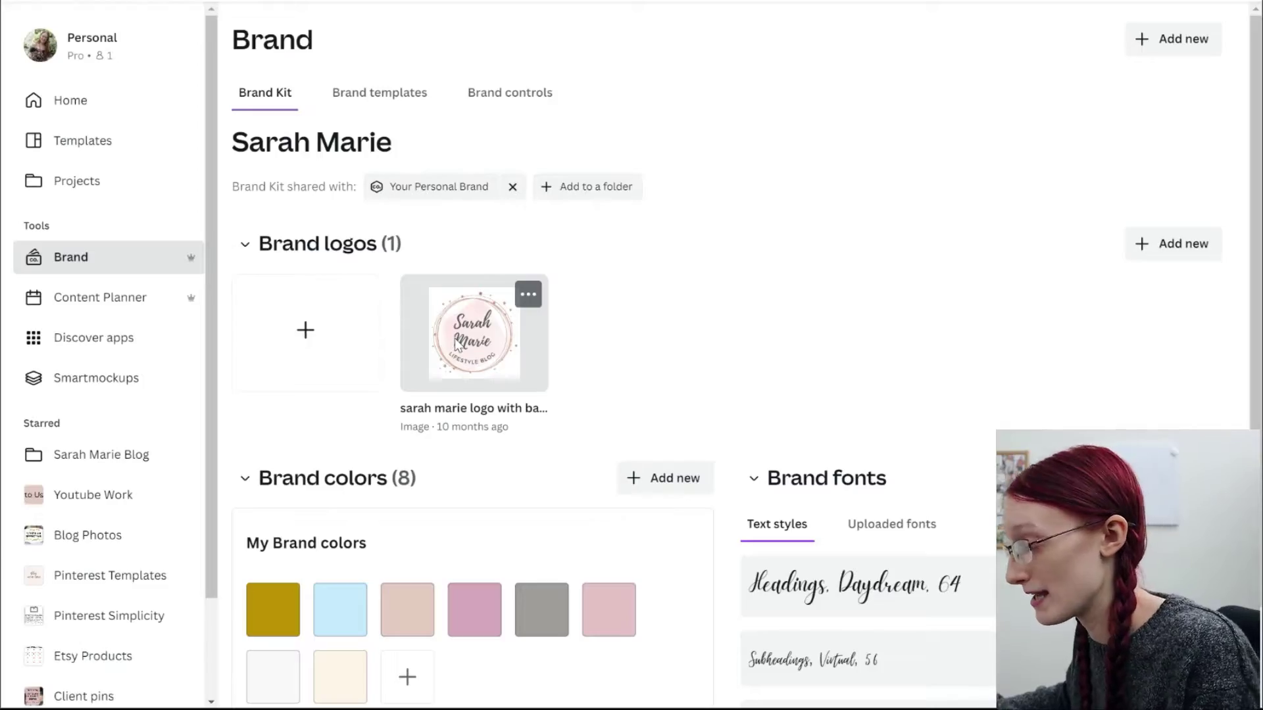
{"action": "scroll", "coordinate": [460, 329], "scroll_direction": "down", "scroll_amount": 2}
{"action": "scroll", "coordinate": [453, 243], "scroll_direction": "down", "scroll_amount": 1}
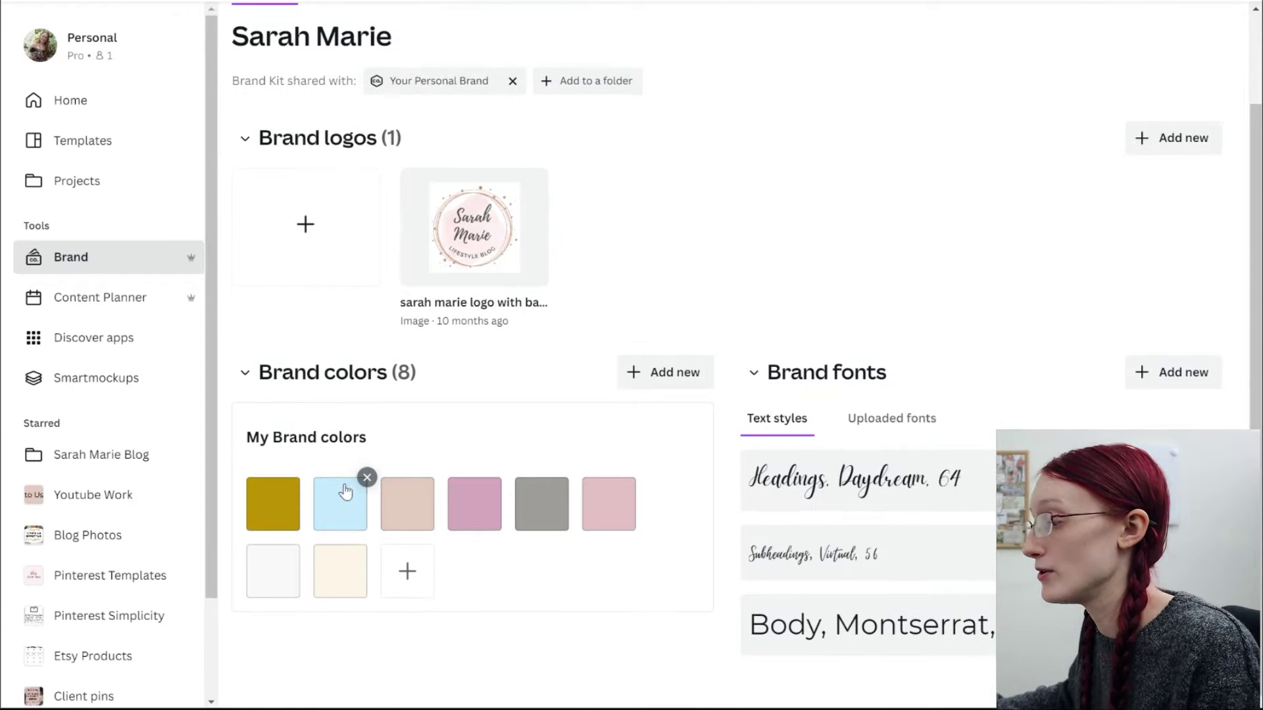
Add a test brand colour, shift it from red to green, then delete it.
{"action": "left_click", "coordinate": [406, 572]}
{"action": "double_click", "coordinate": [501, 467]}
{"action": "left_click_drag", "start_coordinate": [409, 388], "coordinate": [514, 364]}
{"action": "left_click_drag", "start_coordinate": [422, 432], "coordinate": [457, 444]}
{"action": "left_click", "coordinate": [444, 542]}
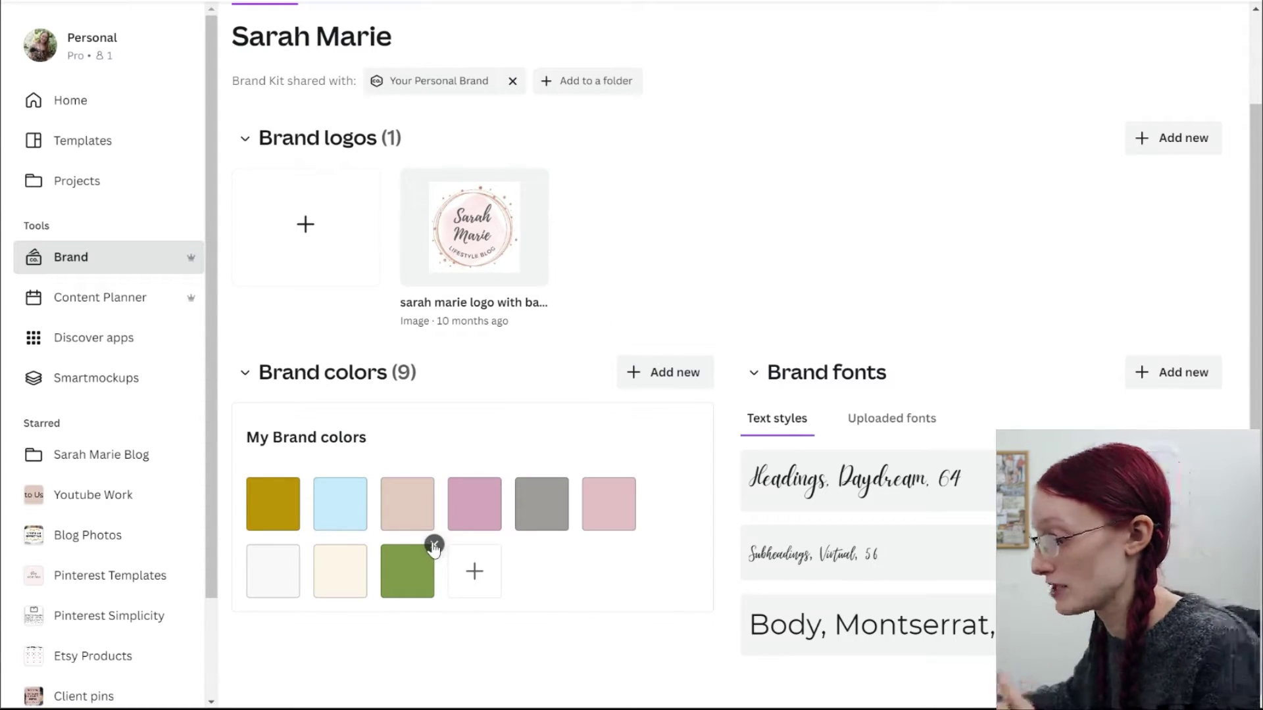
{"action": "left_click", "coordinate": [433, 545]}
Browse pink palette suggestions without adding any, then view the uploaded brand fonts.
{"action": "left_click", "coordinate": [699, 376]}
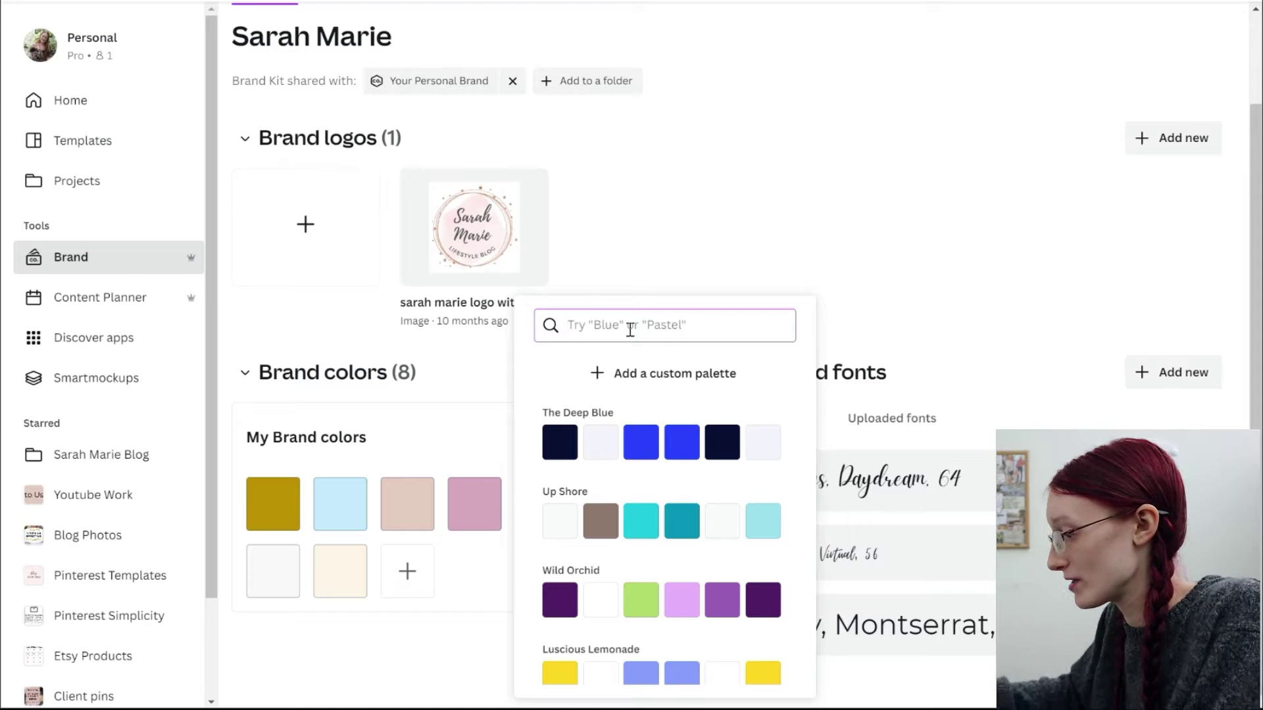
{"action": "type", "text": "pink"}
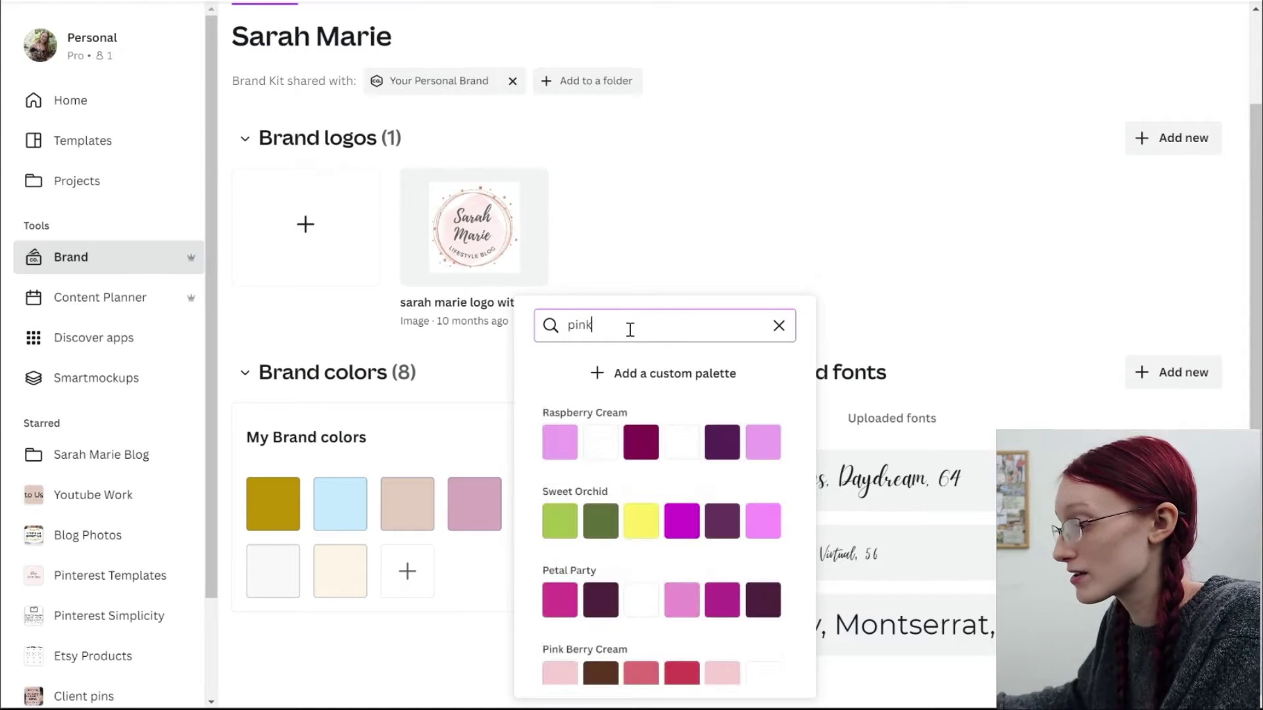
{"action": "scroll", "coordinate": [649, 408], "scroll_direction": "down", "scroll_amount": 8}
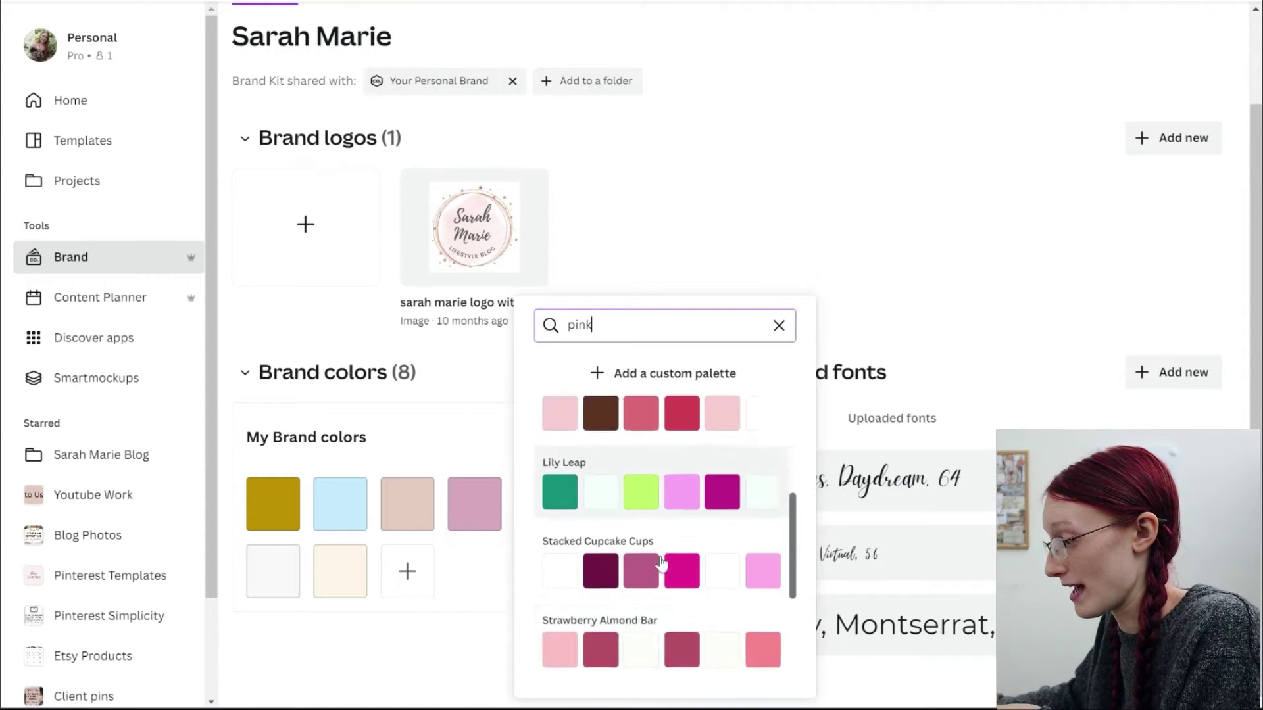
{"action": "left_click", "coordinate": [778, 327]}
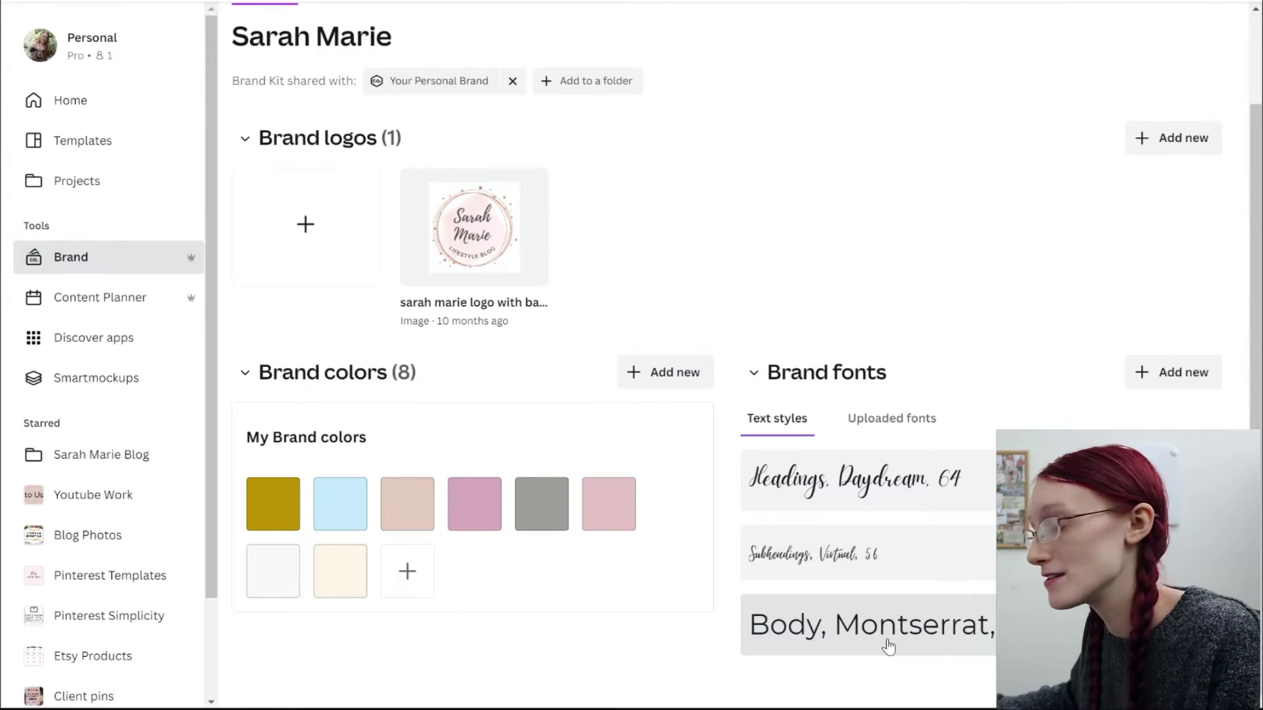
{"action": "left_click", "coordinate": [899, 421]}
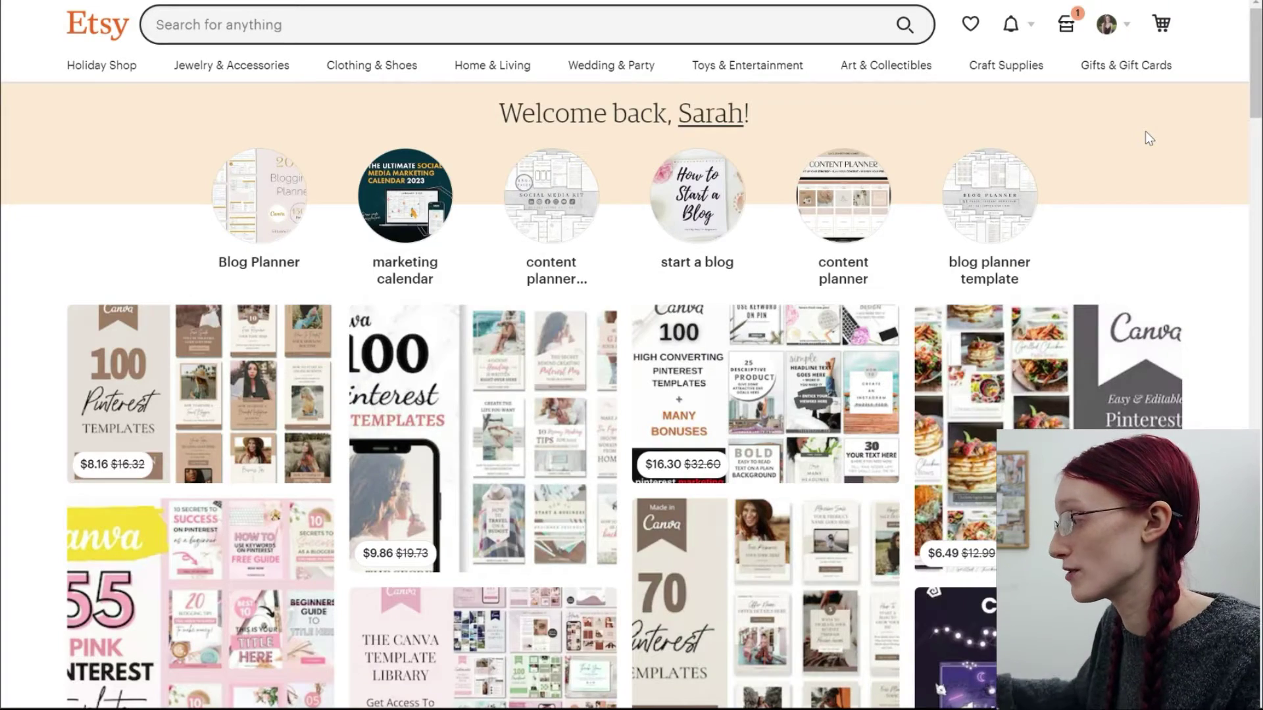
Go to Etsy's Purchases and reviews and scroll to the Pinterest template order.
{"action": "left_click", "coordinate": [1127, 27]}
{"action": "left_click", "coordinate": [1084, 124]}
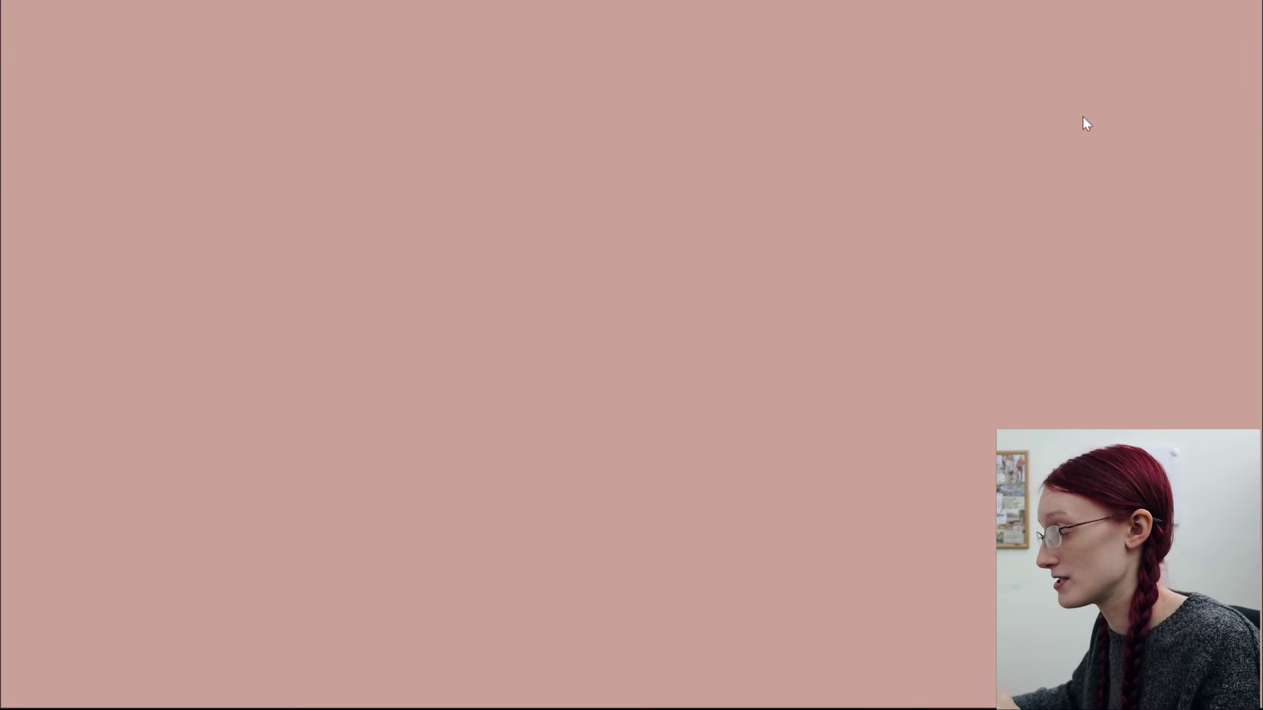
{"action": "scroll", "coordinate": [1192, 286], "scroll_direction": "down", "scroll_amount": 10}
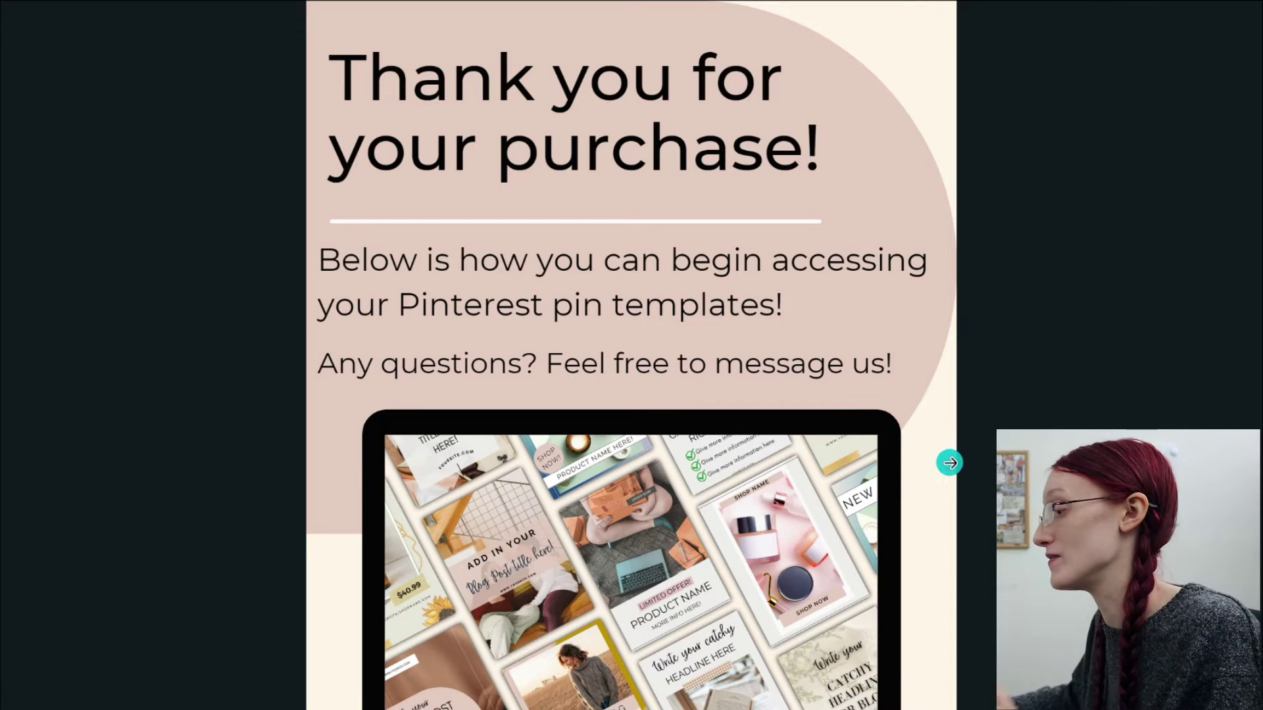
Page through the template guide to the page explaining how to access the templates.
{"action": "left_click", "coordinate": [949, 460]}
{"action": "key", "text": "Right"}
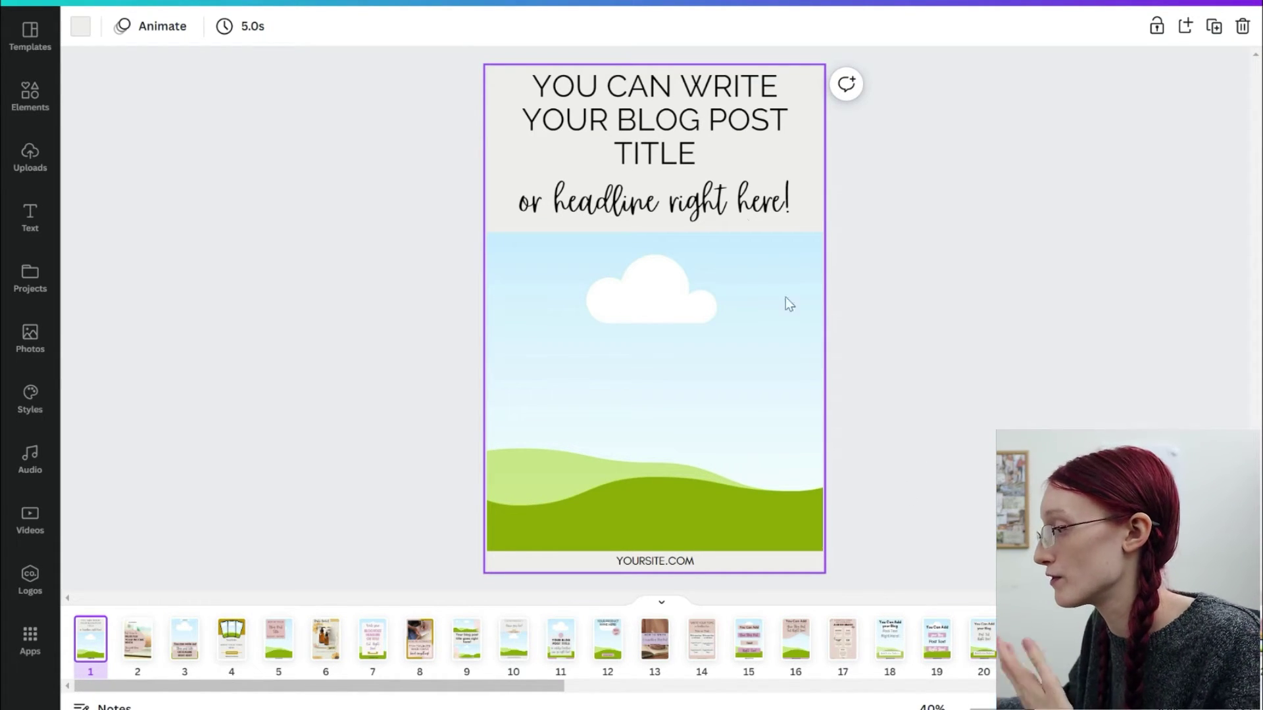
Replace the first pin's YOURSITE.COM footer with the blog's own domain, then go to pin 2.
{"action": "left_click", "coordinate": [623, 98]}
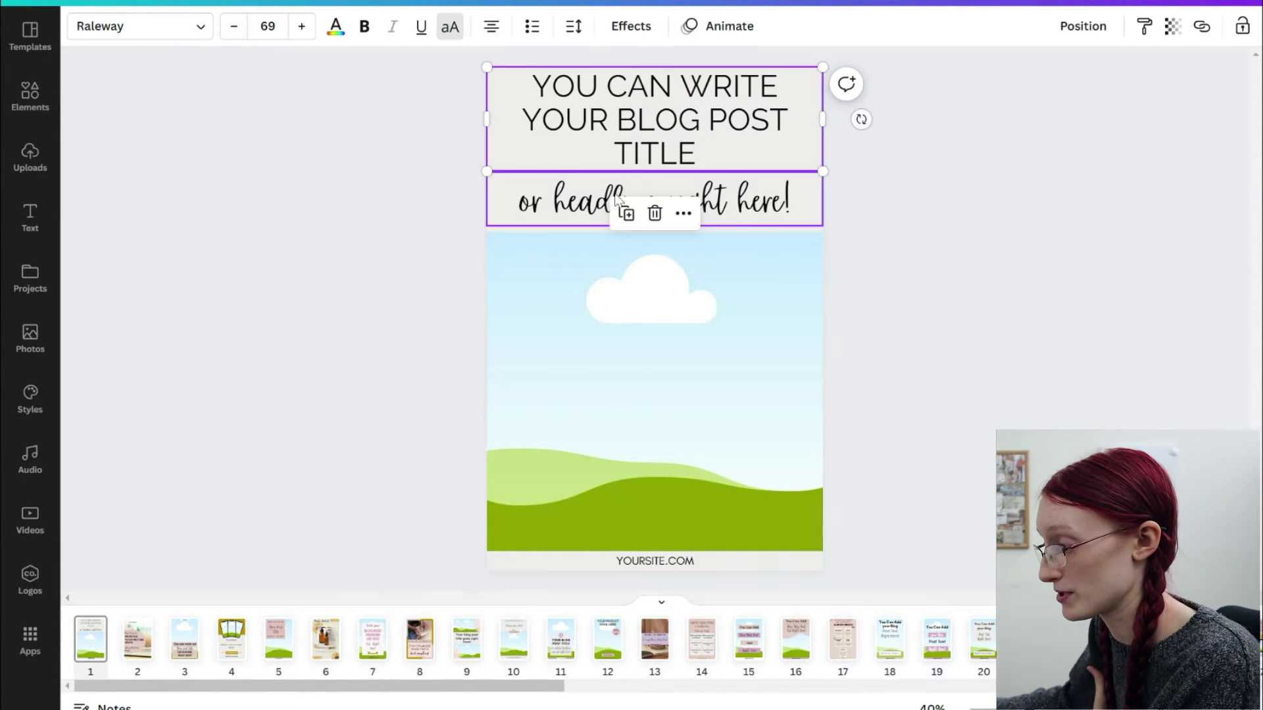
{"action": "left_click", "coordinate": [595, 200]}
{"action": "left_click", "coordinate": [620, 564]}
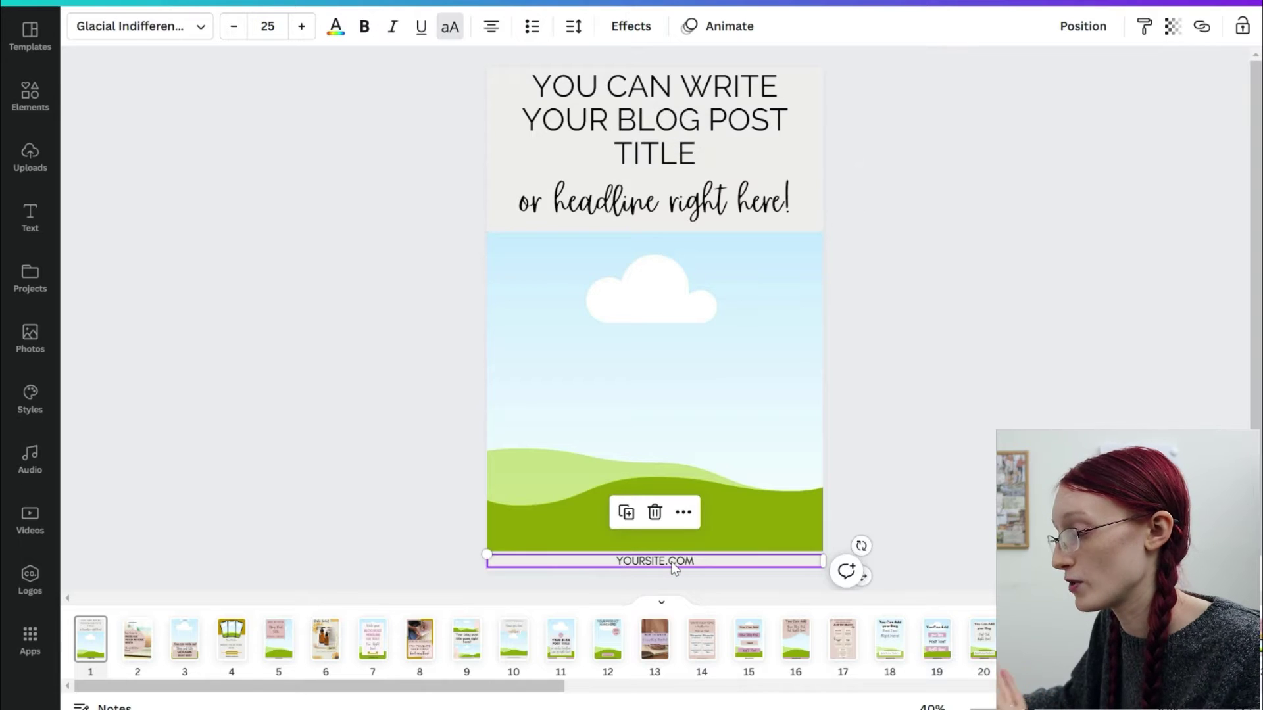
{"action": "triple_click", "coordinate": [699, 563]}
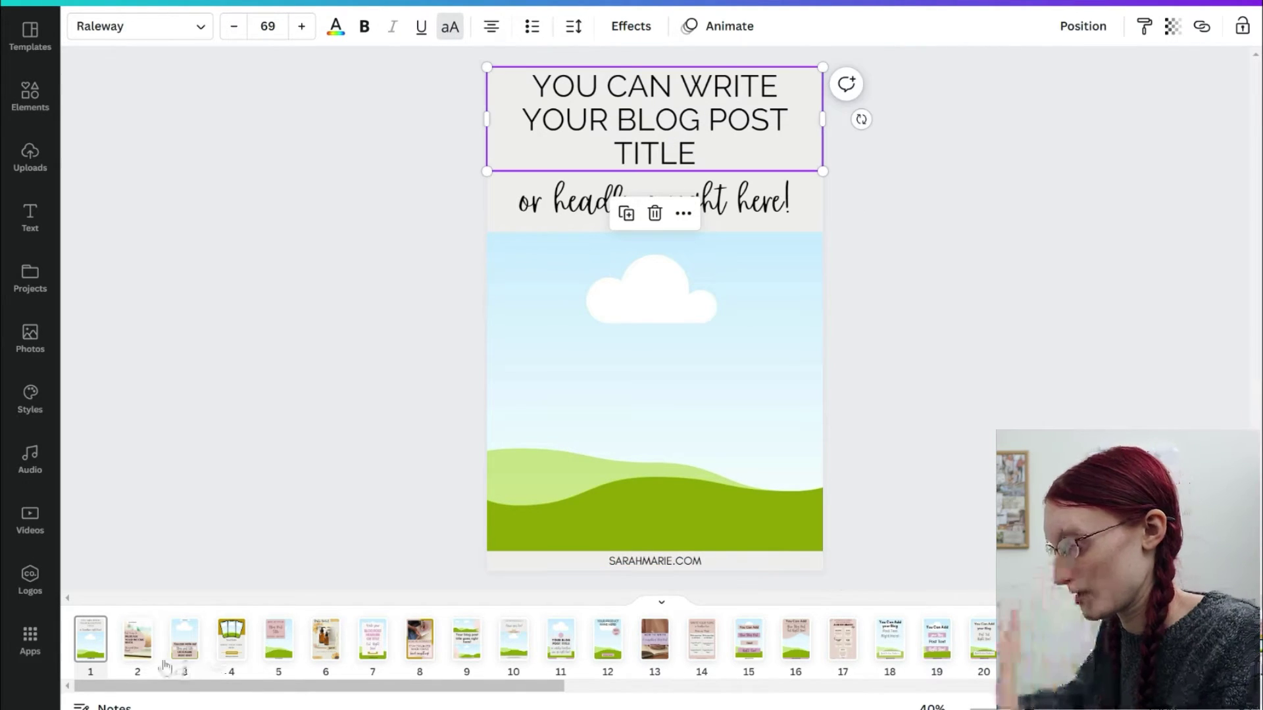
{"action": "left_click", "coordinate": [136, 639]}
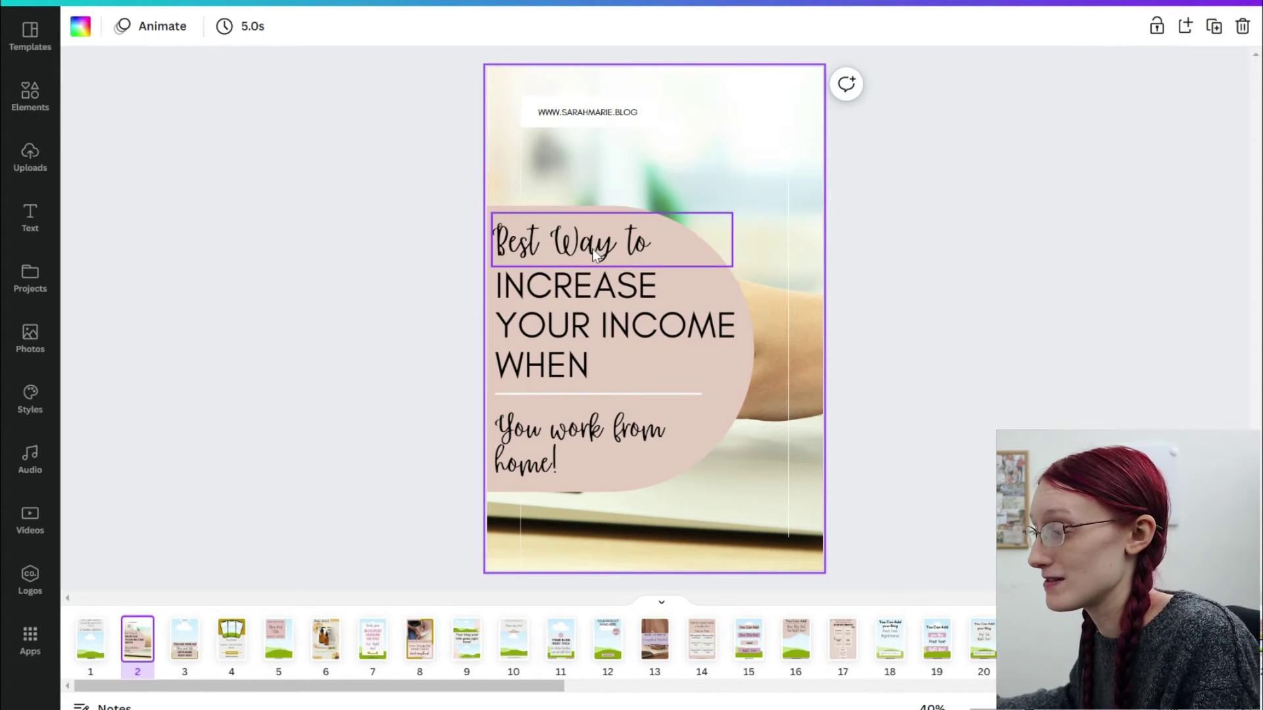
Recolour the shape behind pin 2's headline to Pretty Pansy lavender, found by searching 'purple'.
{"action": "left_click", "coordinate": [742, 345]}
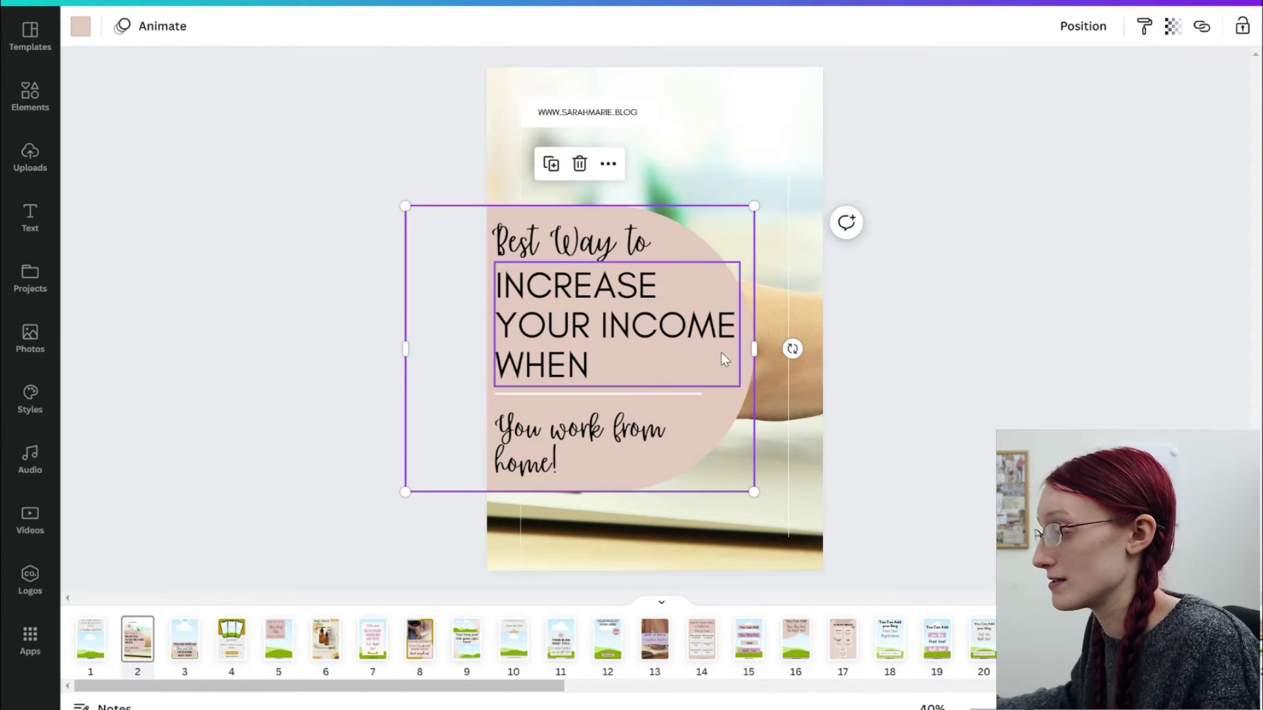
{"action": "left_click", "coordinate": [80, 27]}
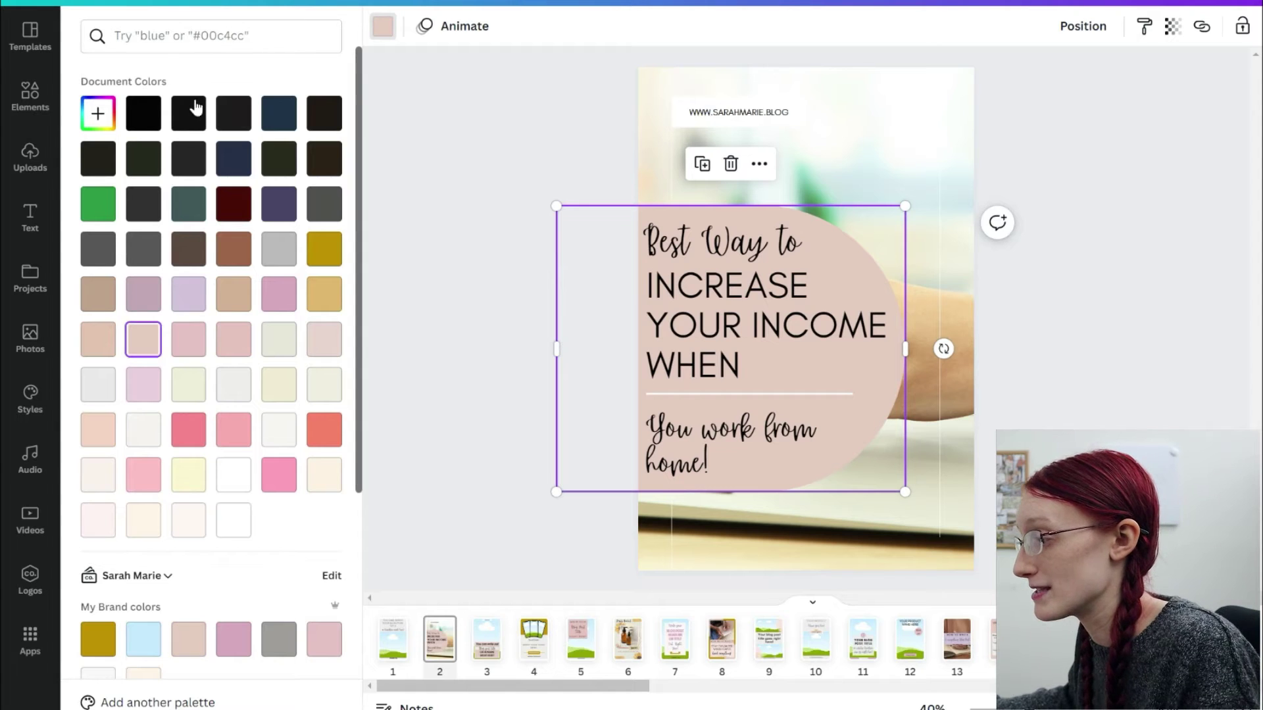
{"action": "scroll", "coordinate": [141, 321], "scroll_direction": "down", "scroll_amount": 5}
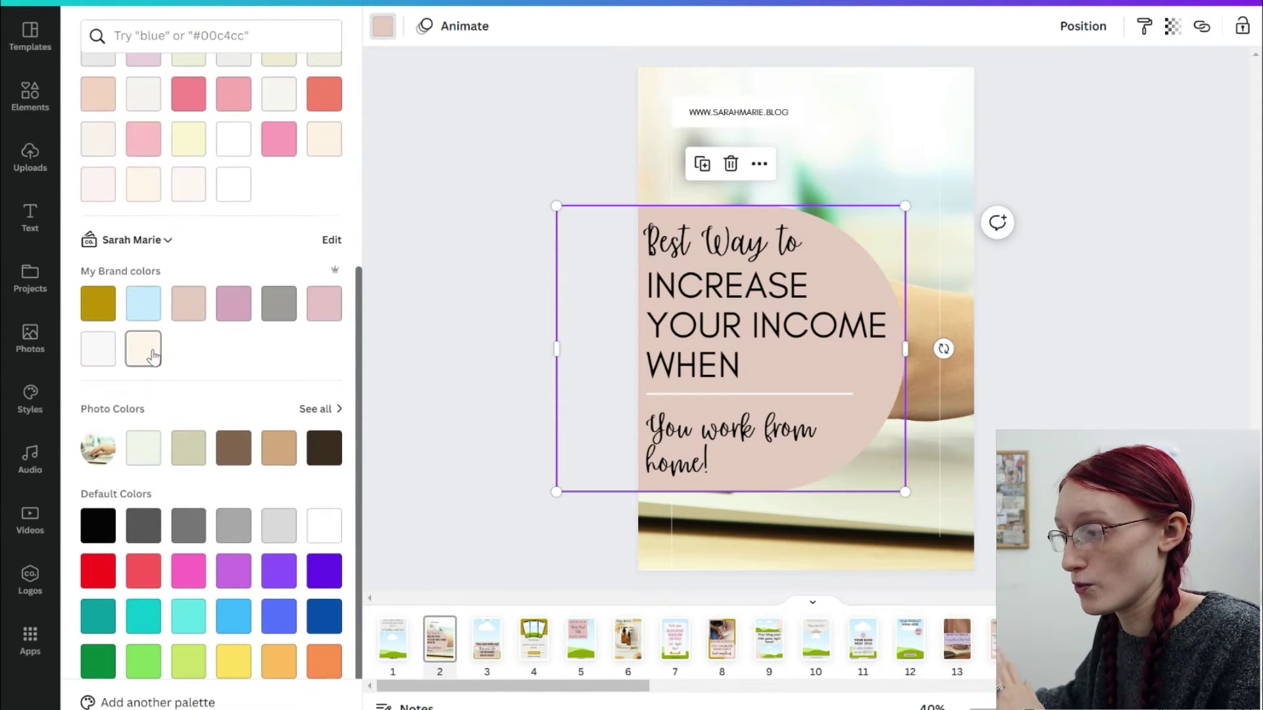
{"action": "scroll", "coordinate": [141, 346], "scroll_direction": "up", "scroll_amount": 4}
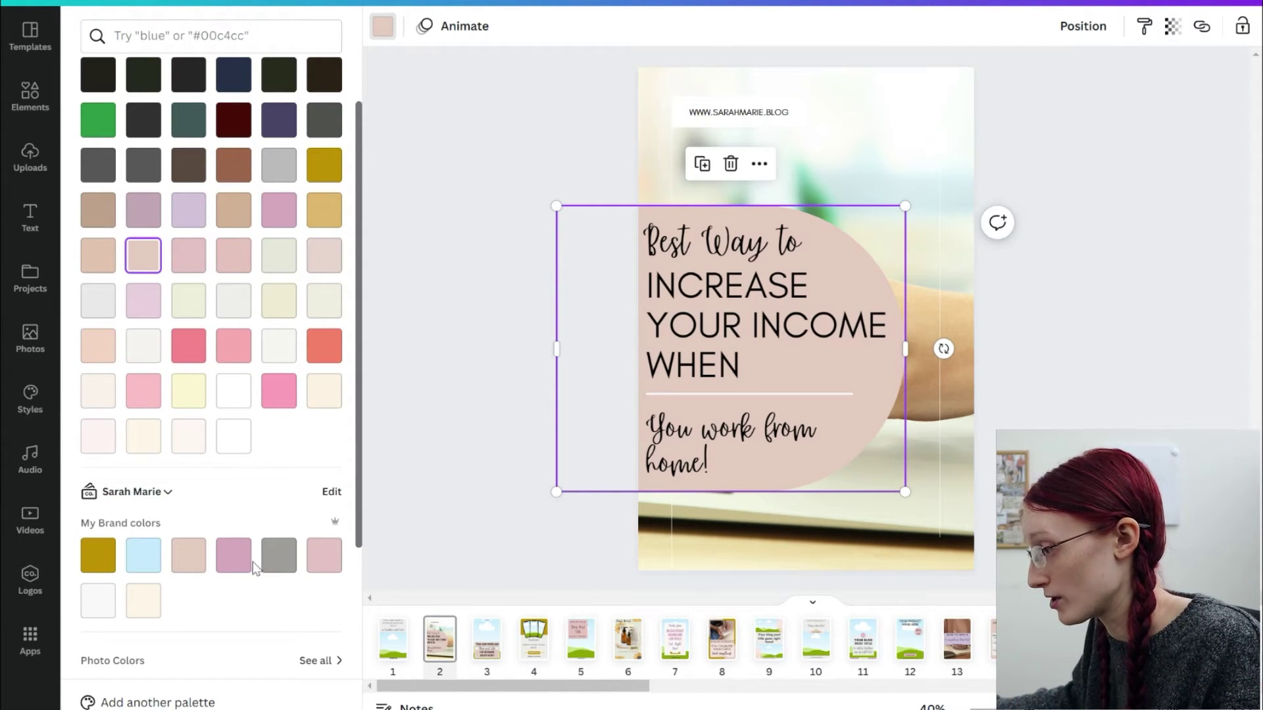
{"action": "left_click", "coordinate": [189, 211]}
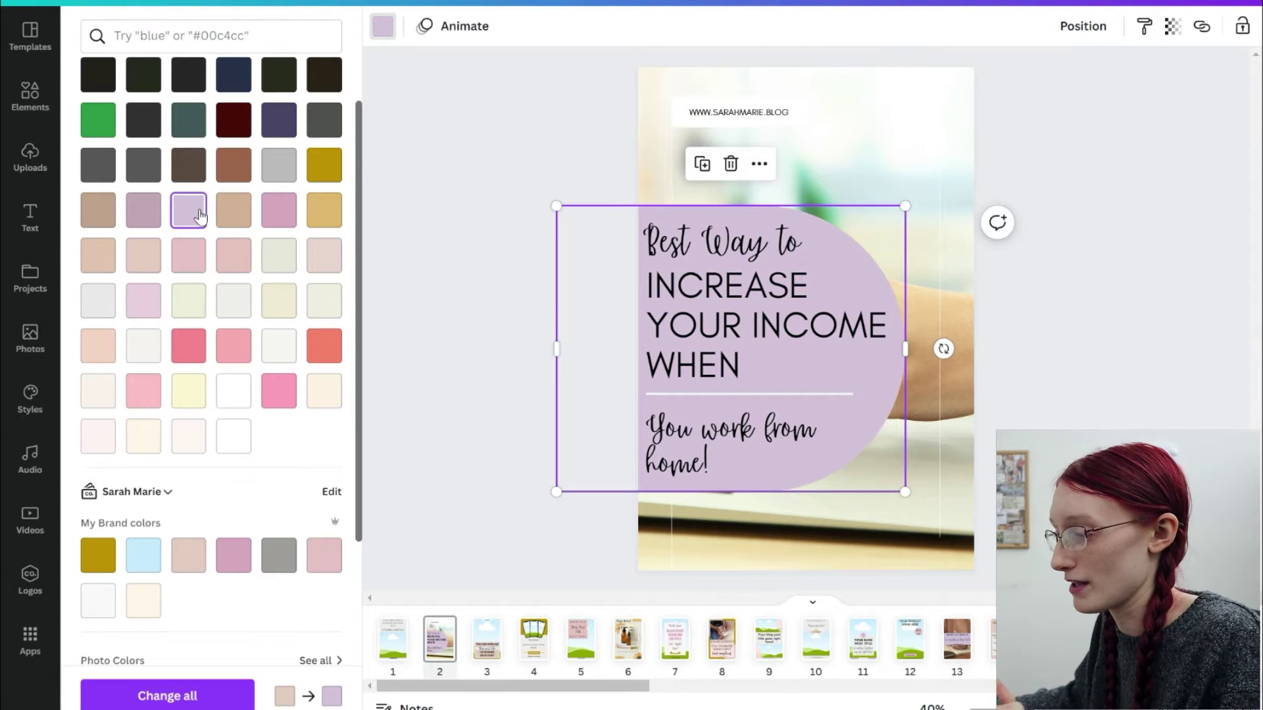
{"action": "scroll", "coordinate": [197, 211], "scroll_direction": "up", "scroll_amount": 2}
{"action": "left_click", "coordinate": [240, 49]}
{"action": "type", "text": "purple"}
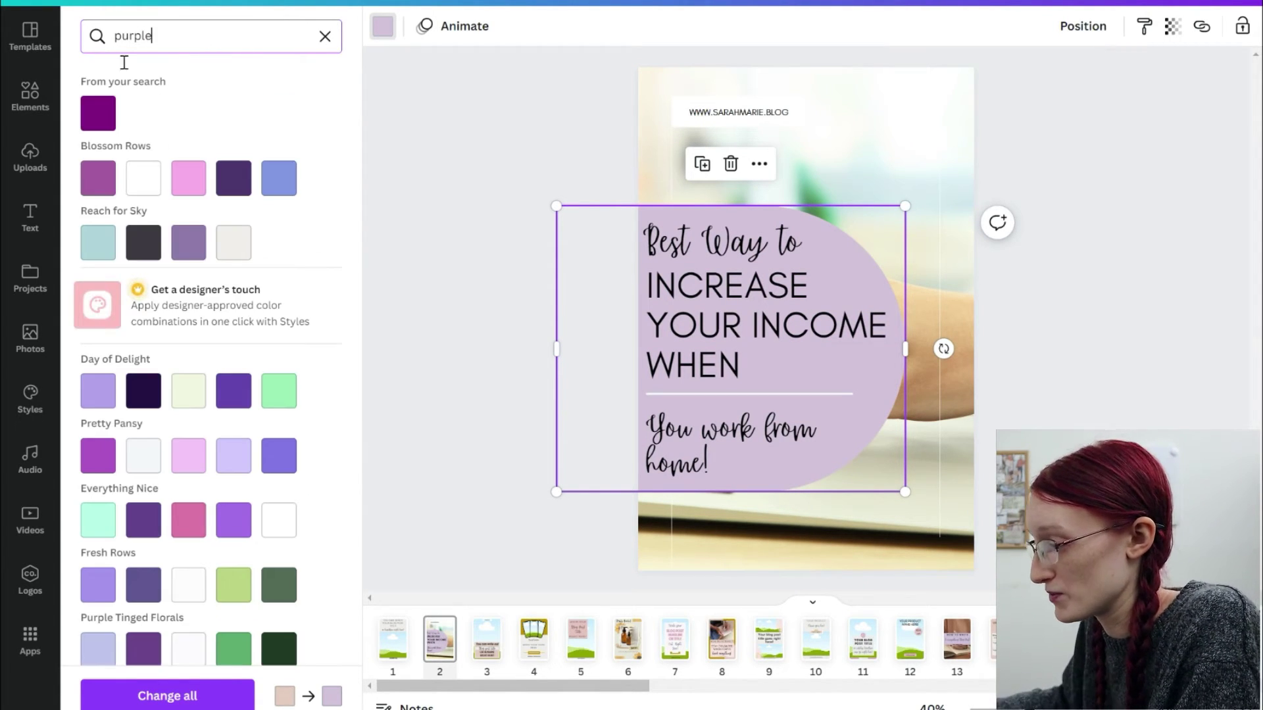
{"action": "left_click", "coordinate": [236, 463]}
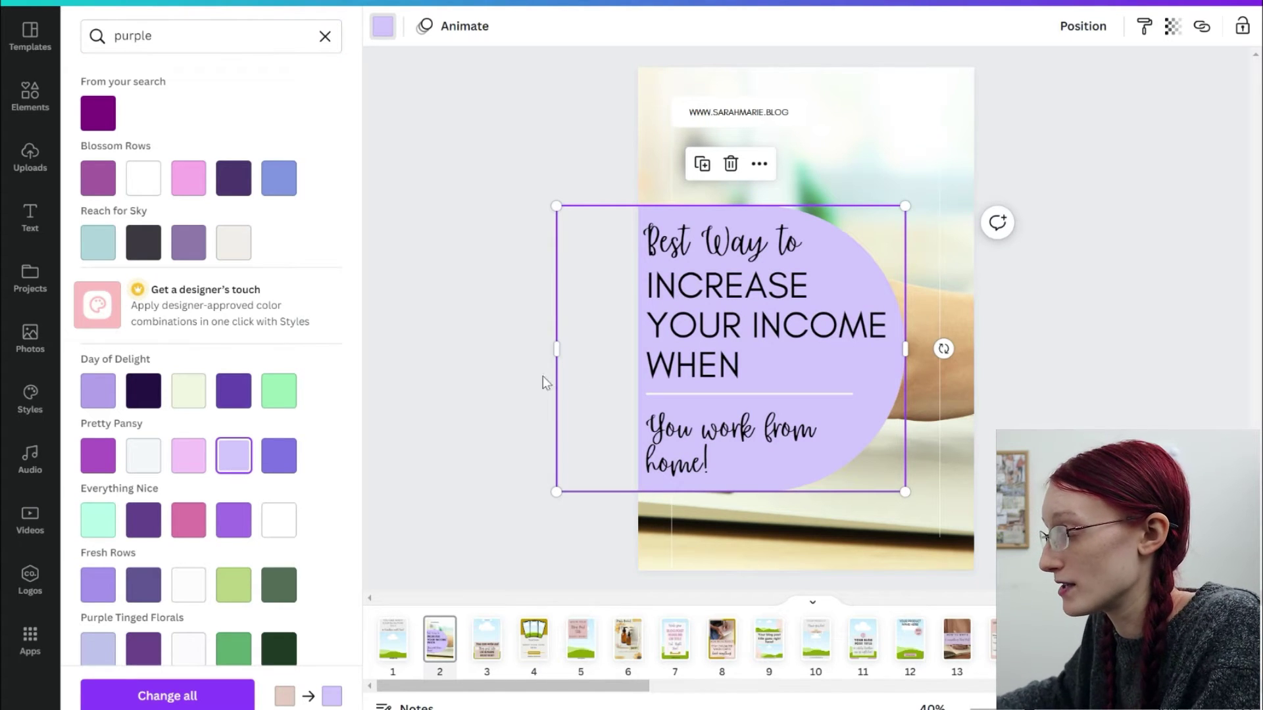
{"action": "key", "text": "Escape"}
Replace the first pin's sky illustration with a laptop photo from a 'computer' photo search.
{"action": "left_click", "coordinate": [34, 94]}
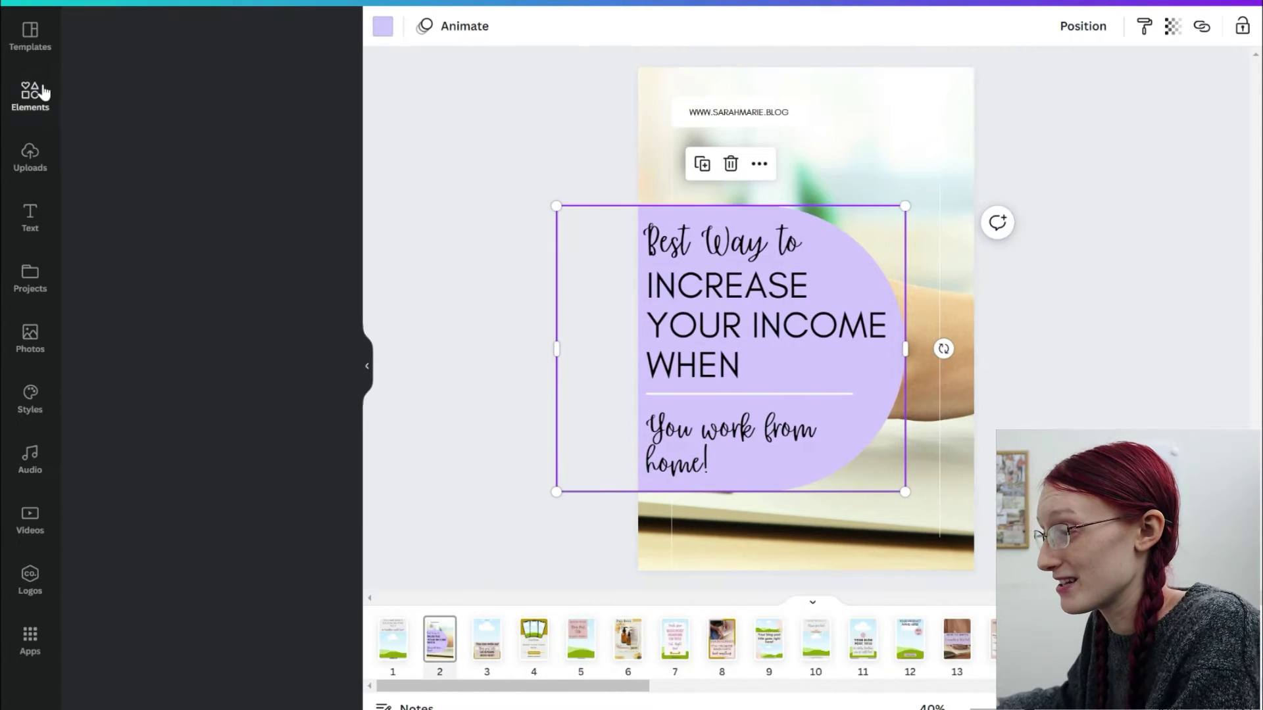
{"action": "left_click", "coordinate": [211, 39]}
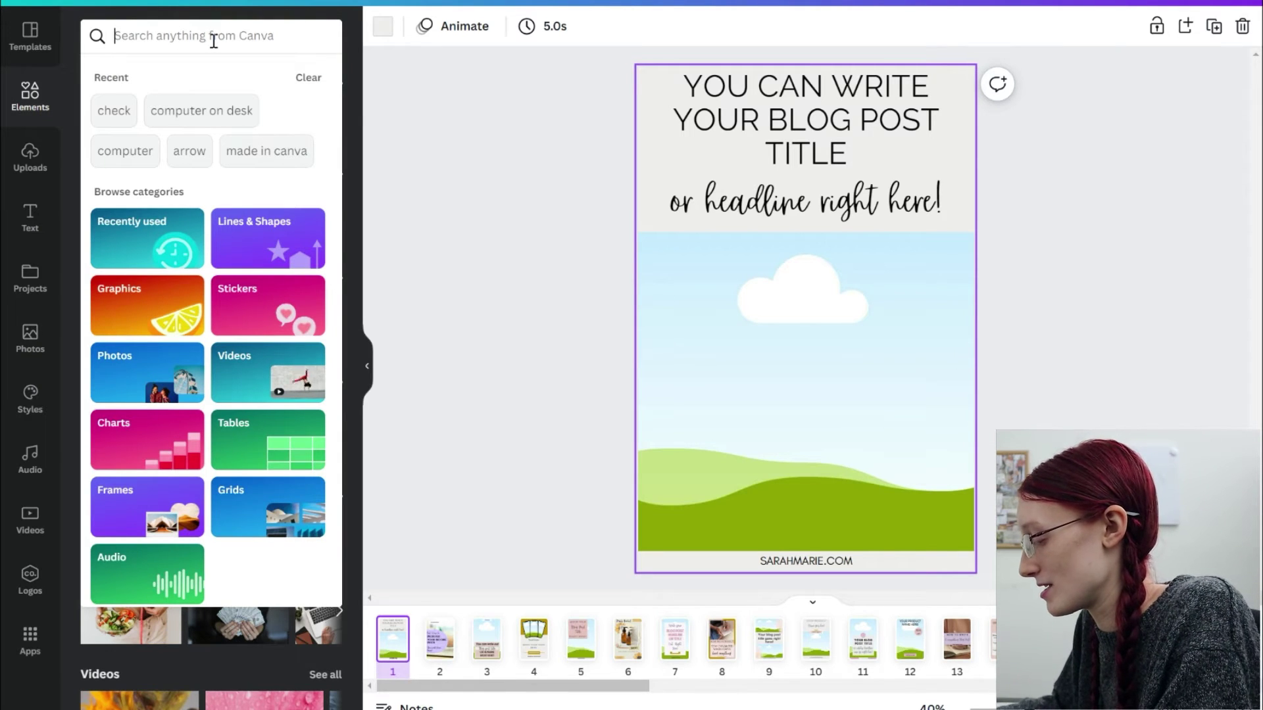
{"action": "type", "text": "computer"}
{"action": "key", "text": "Return"}
{"action": "left_click", "coordinate": [190, 79]}
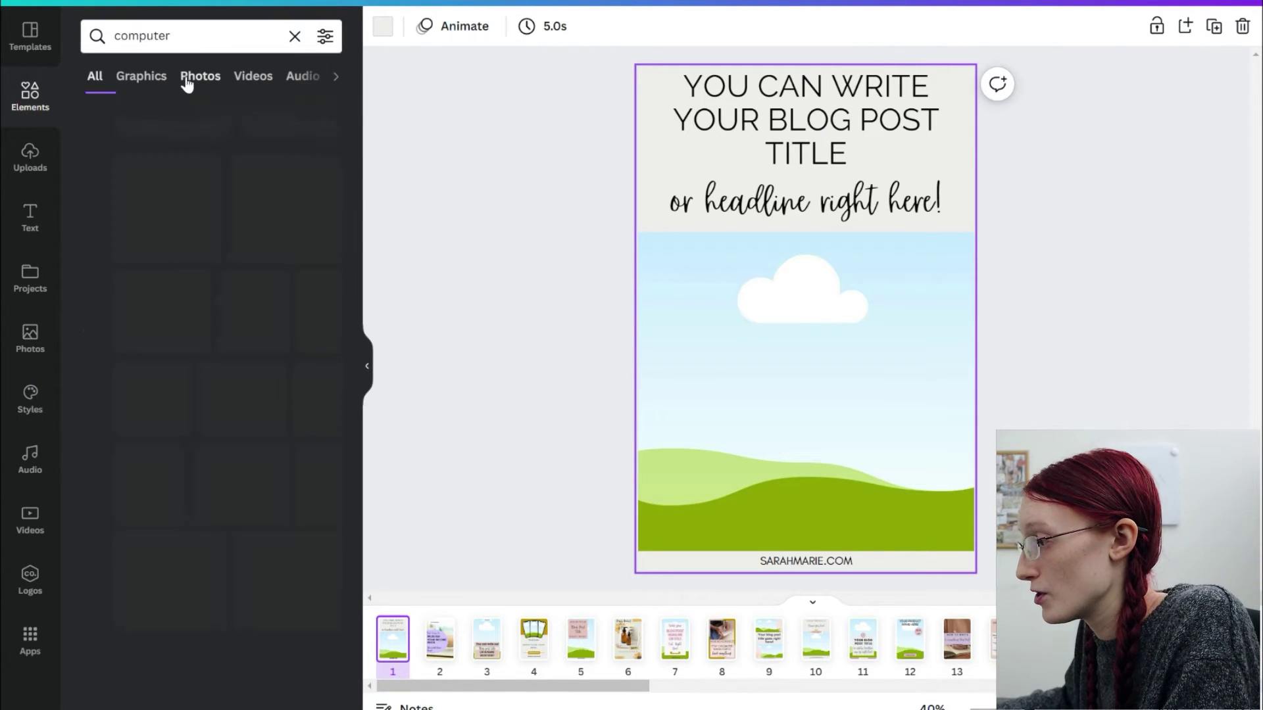
{"action": "left_click_drag", "start_coordinate": [271, 207], "coordinate": [822, 361]}
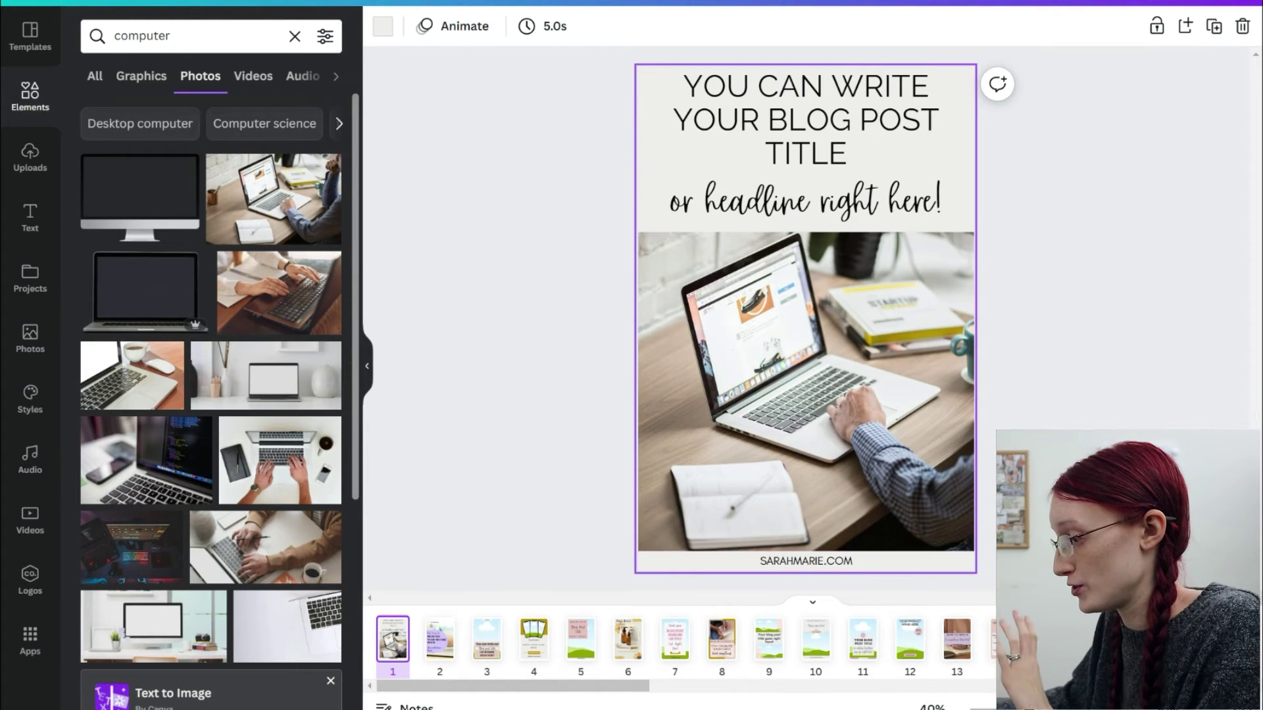
{"action": "left_click", "coordinate": [441, 648]}
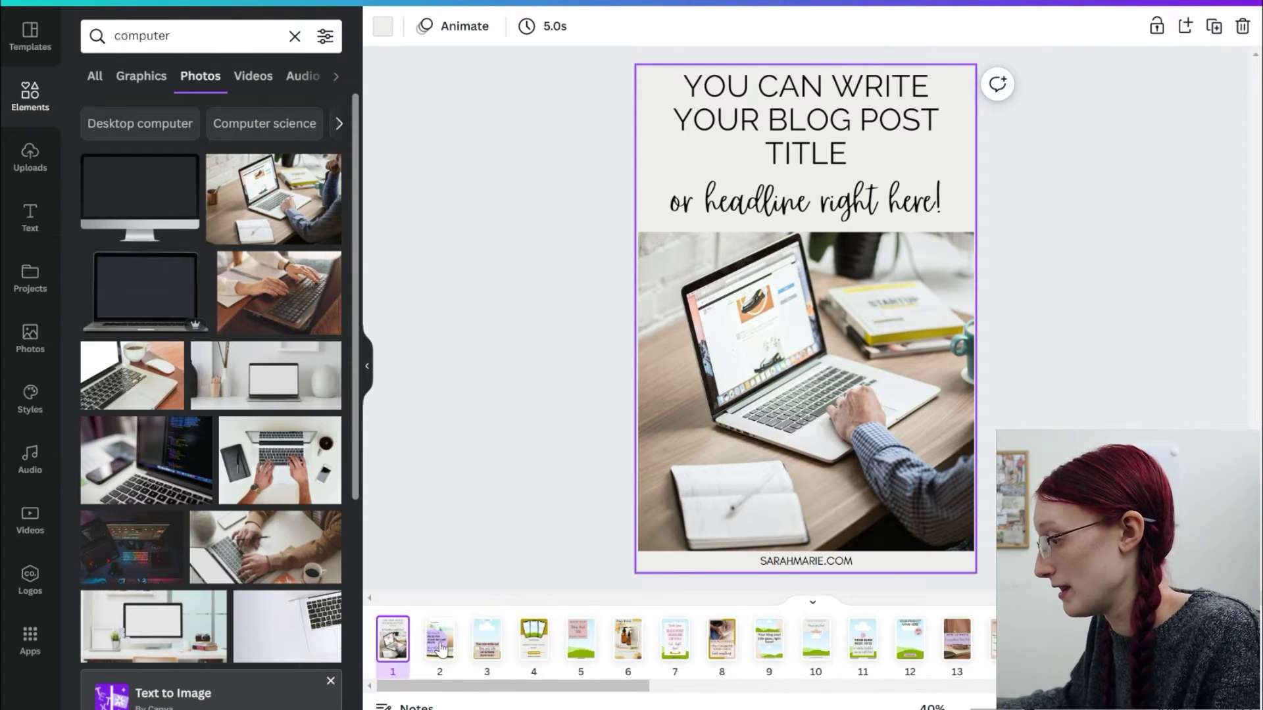
Set the 'Best Way to' and 'You work from home!' script lines to Daydream.
{"action": "left_click", "coordinate": [717, 246]}
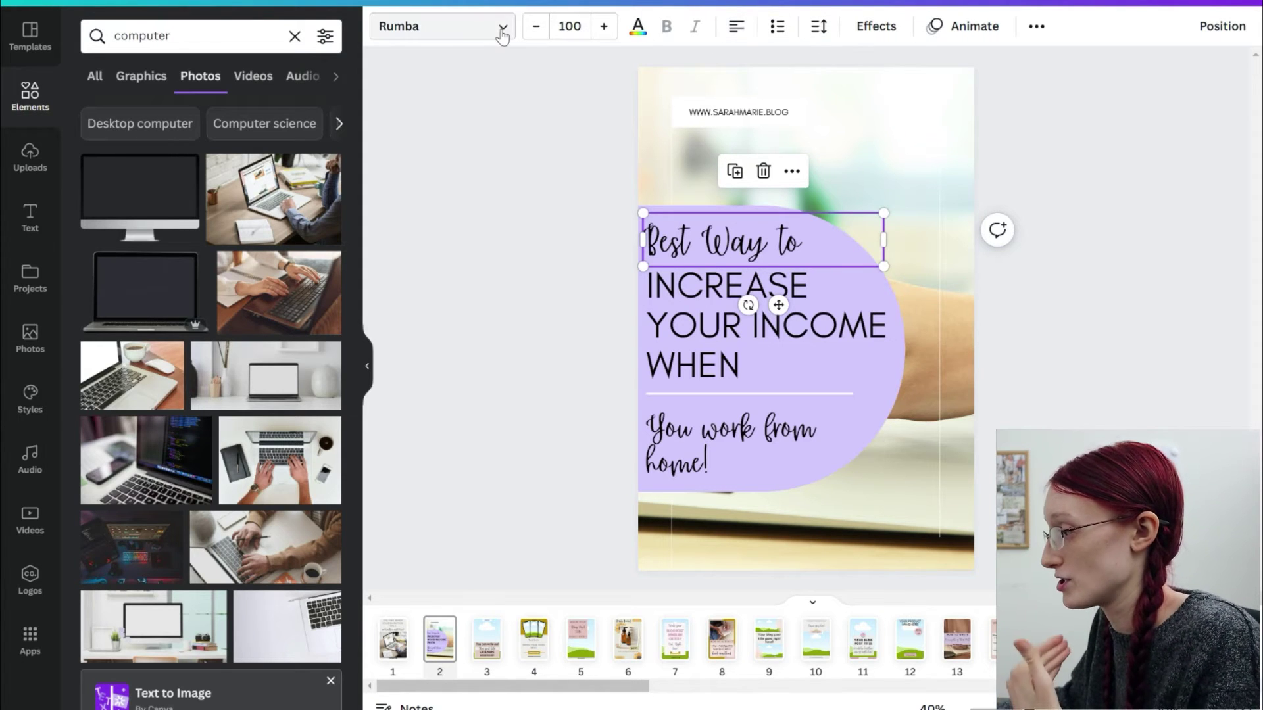
{"action": "left_click", "coordinate": [481, 43]}
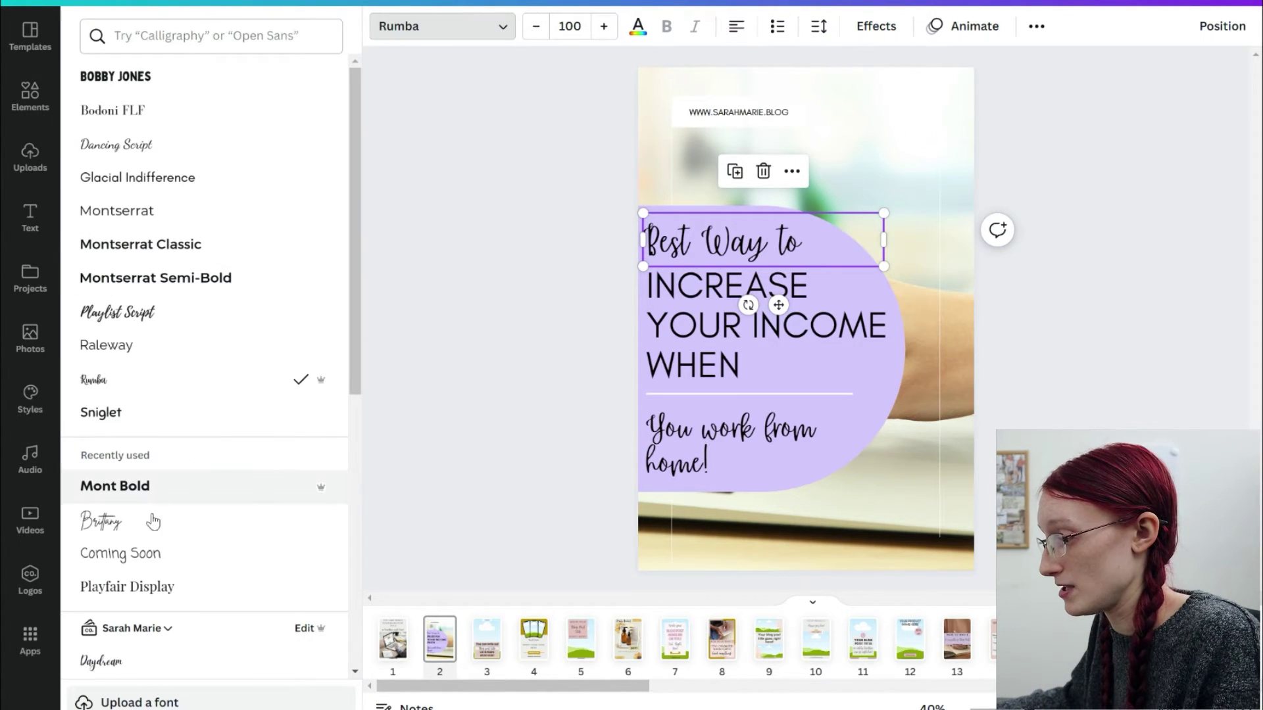
{"action": "scroll", "coordinate": [169, 524], "scroll_direction": "down", "scroll_amount": 3}
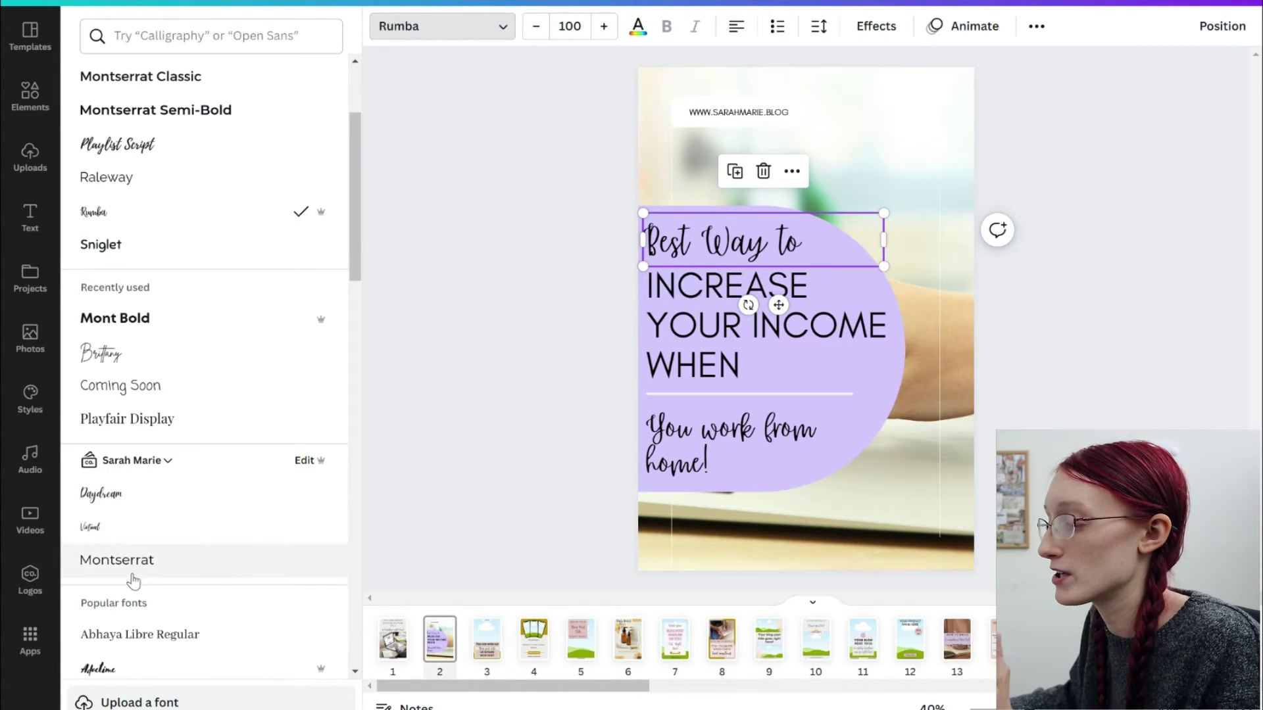
{"action": "left_click", "coordinate": [134, 506]}
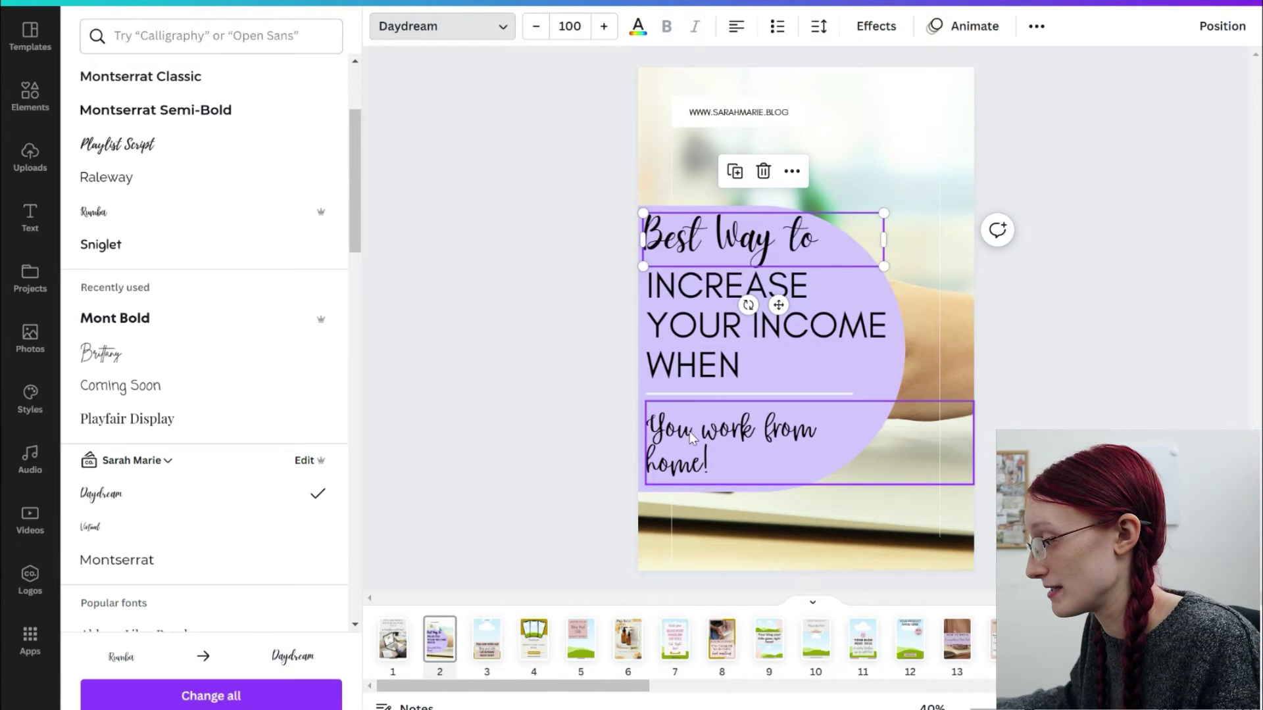
{"action": "key", "text": "Tab"}
{"action": "left_click", "coordinate": [222, 515]}
{"action": "key", "text": "Tab"}
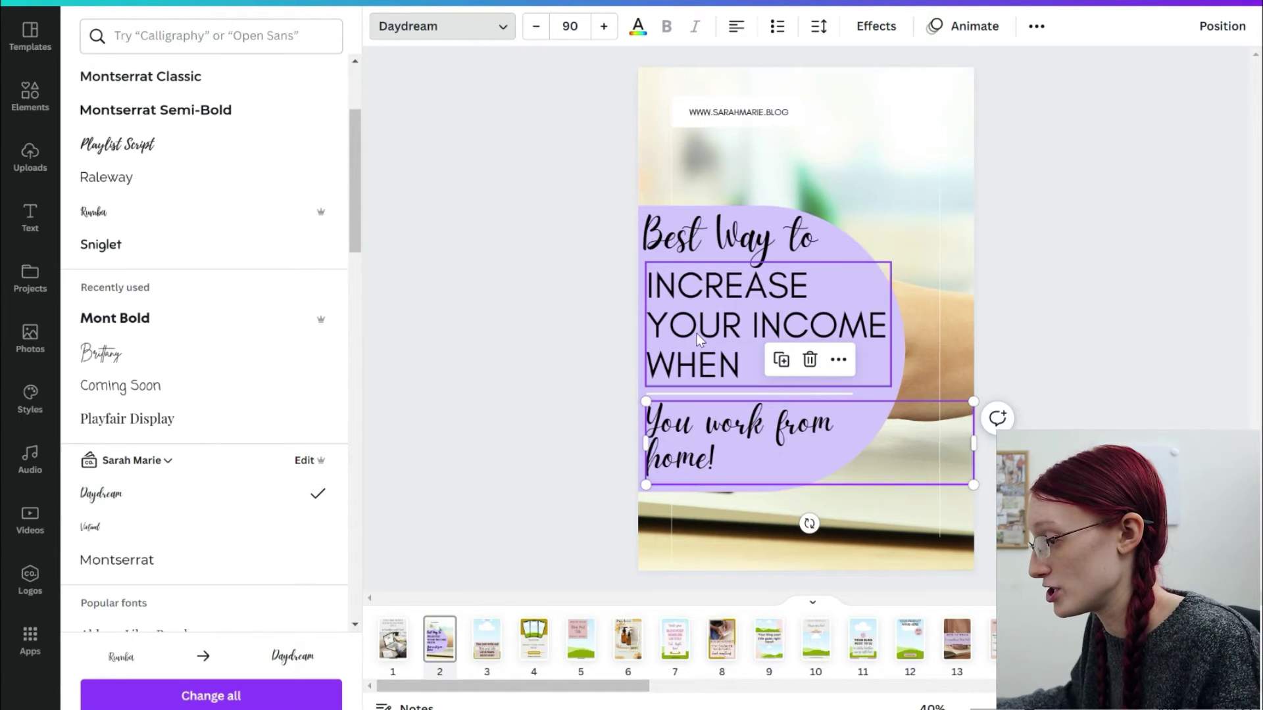
Set the main heading to Coming Soon at size 80.
{"action": "left_click", "coordinate": [131, 594]}
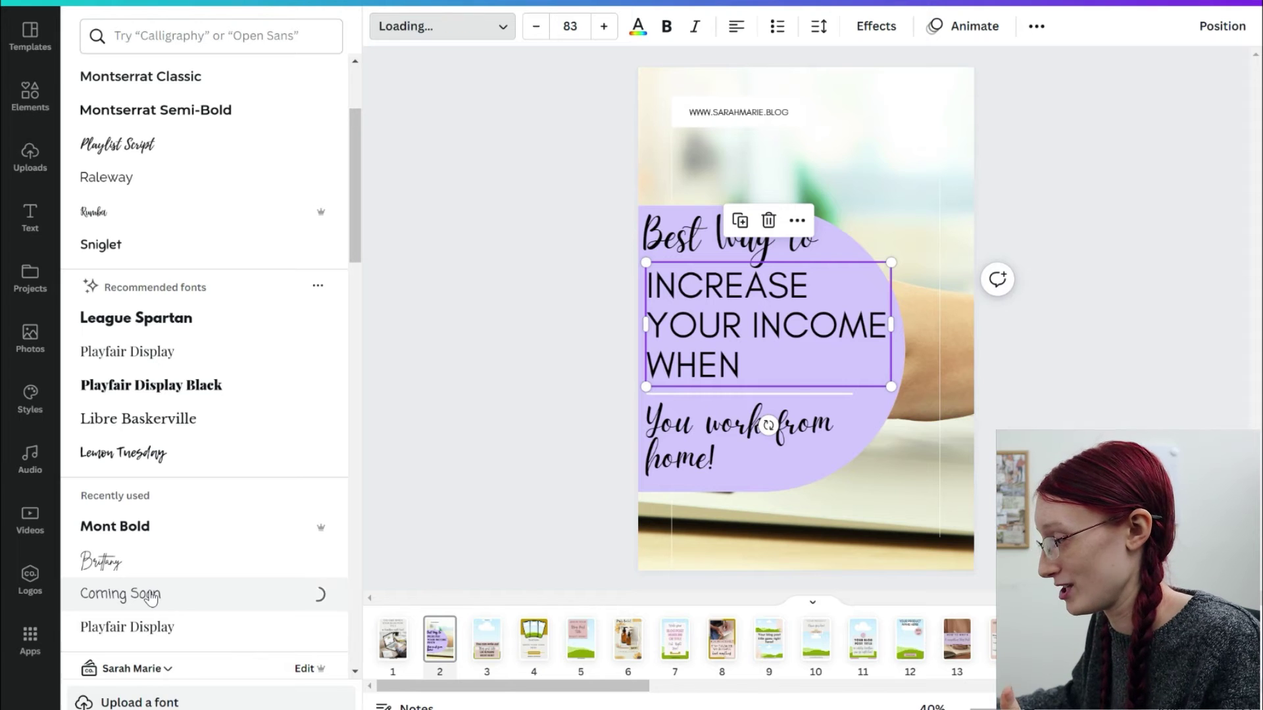
{"action": "left_click", "coordinate": [536, 26]}
{"action": "left_click", "coordinate": [536, 26]}
{"action": "left_click", "coordinate": [537, 26]}
{"action": "left_click", "coordinate": [536, 26]}
{"action": "left_click", "coordinate": [536, 27]}
{"action": "left_click", "coordinate": [604, 26]}
{"action": "left_click", "coordinate": [604, 27]}
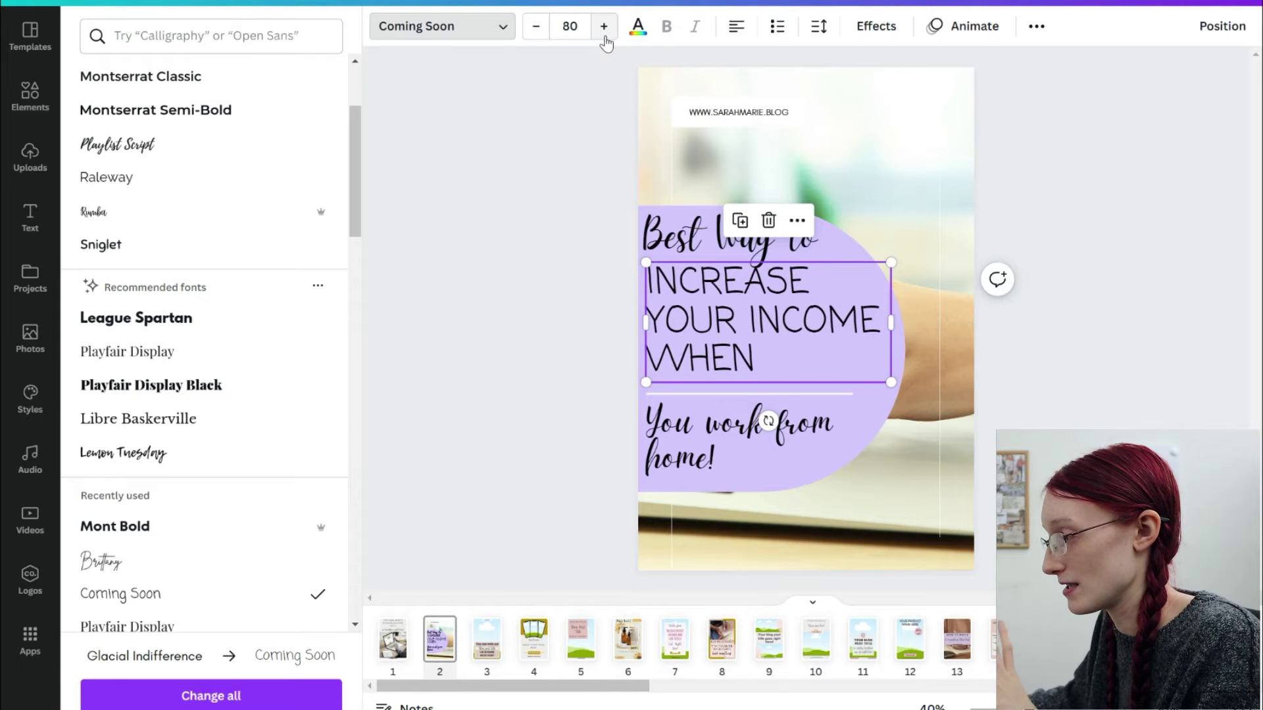
{"action": "left_click", "coordinate": [554, 519]}
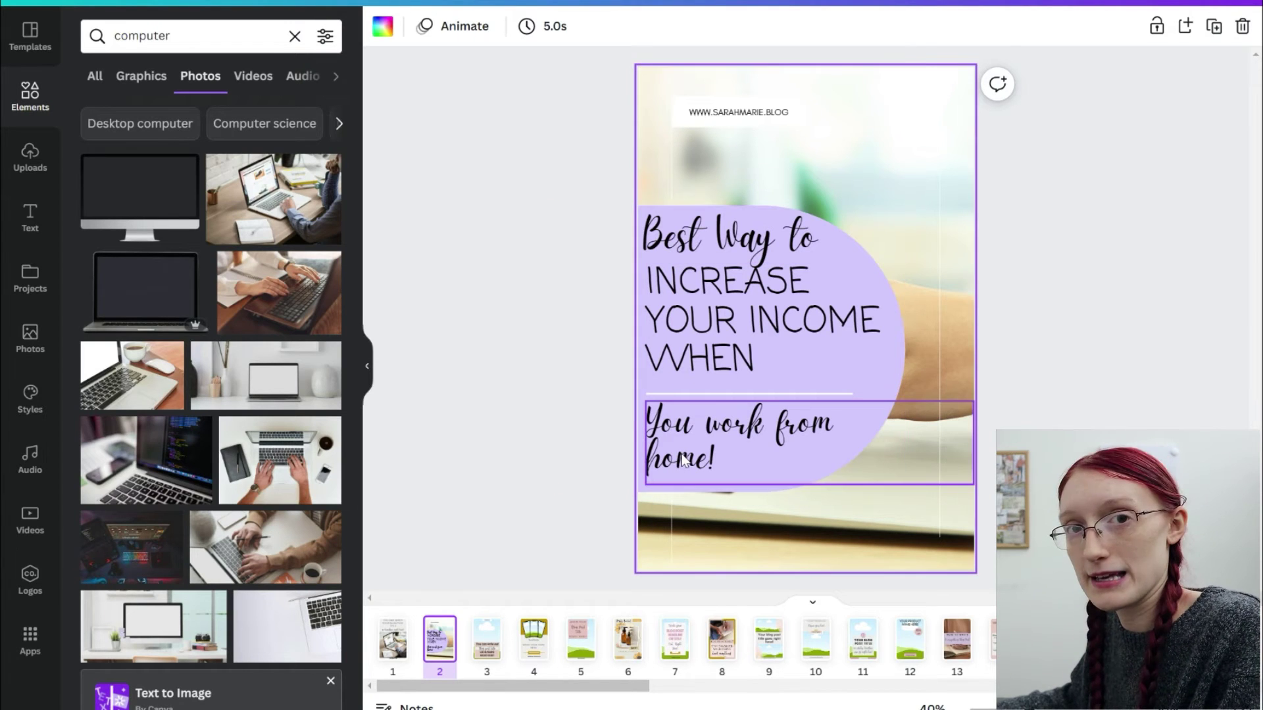
Nudge the income heading lower and paste its wording into the third pin's top headline.
{"action": "left_click", "coordinate": [696, 333]}
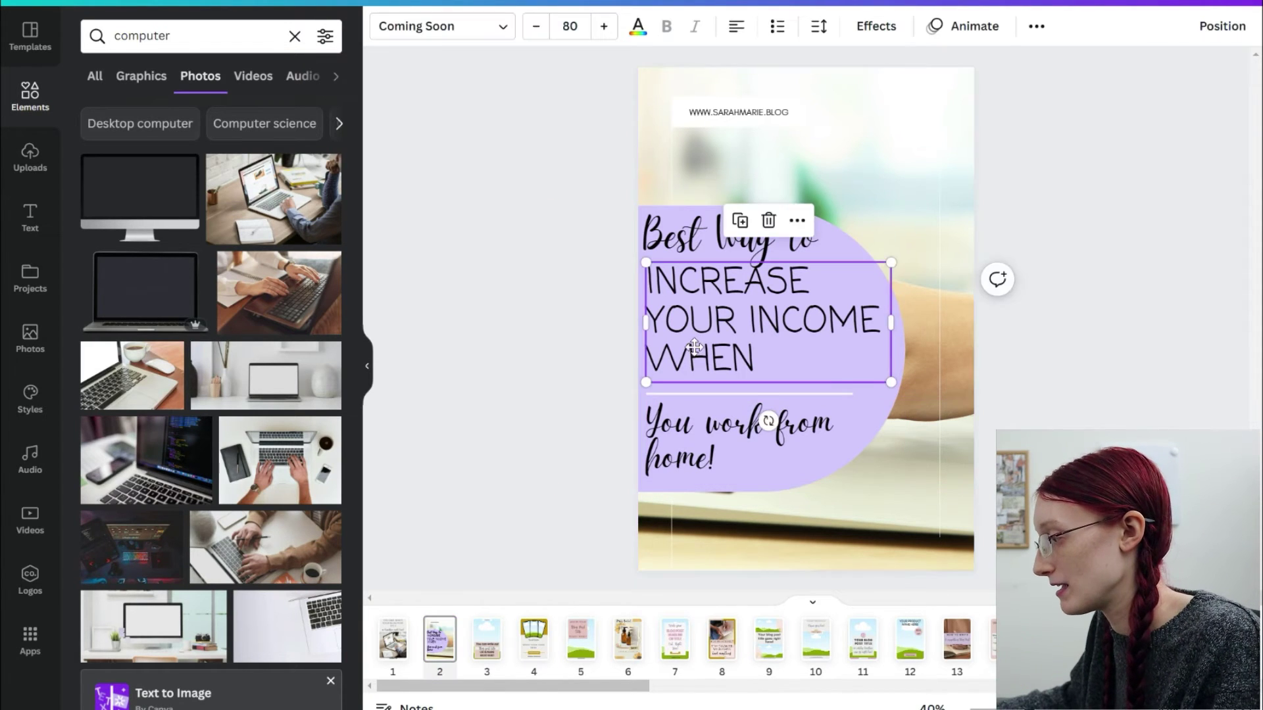
{"action": "left_click_drag", "start_coordinate": [696, 333], "coordinate": [693, 343]}
{"action": "double_click", "coordinate": [694, 343]}
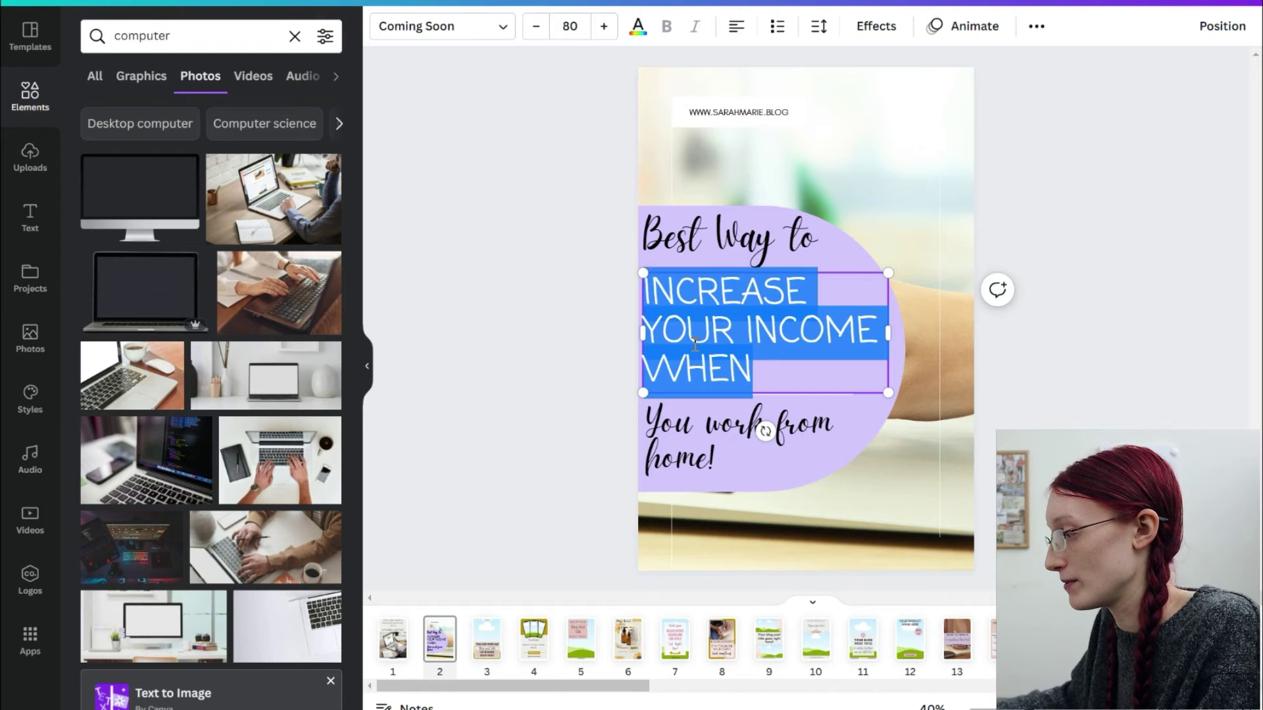
{"action": "left_click", "coordinate": [485, 637]}
{"action": "left_click", "coordinate": [793, 421]}
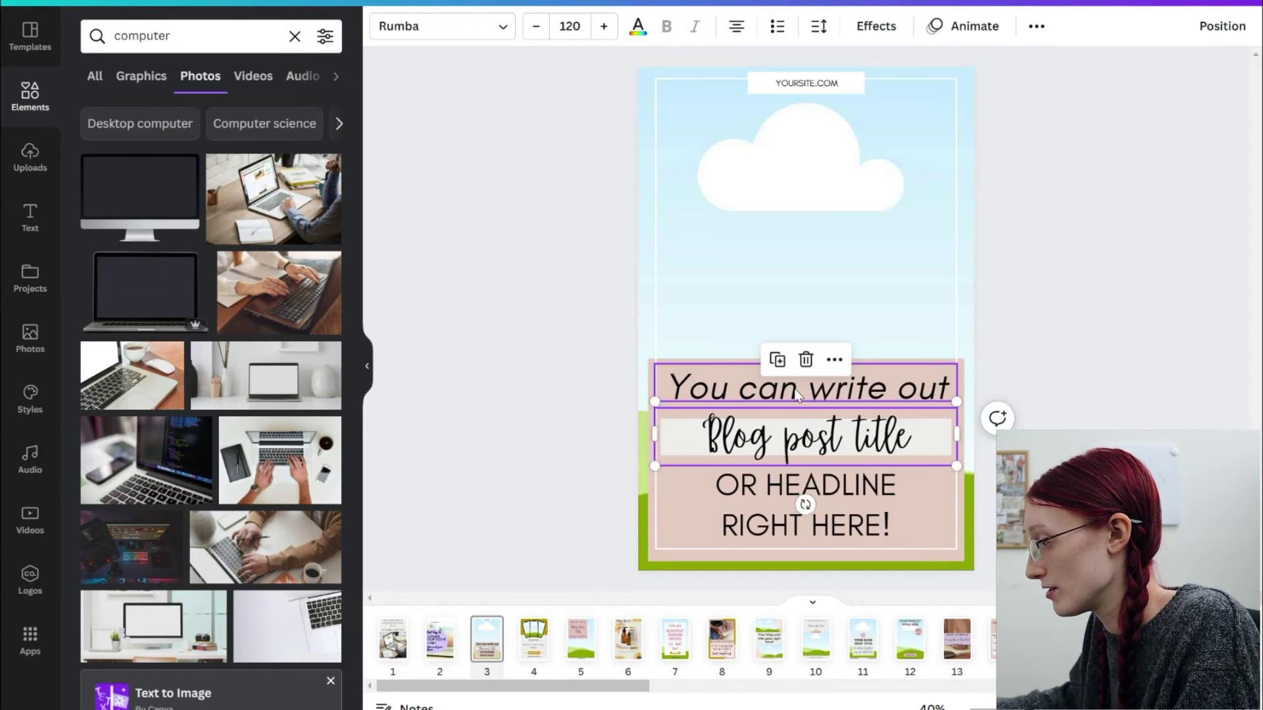
{"action": "type", "text": "Increase your income when"}
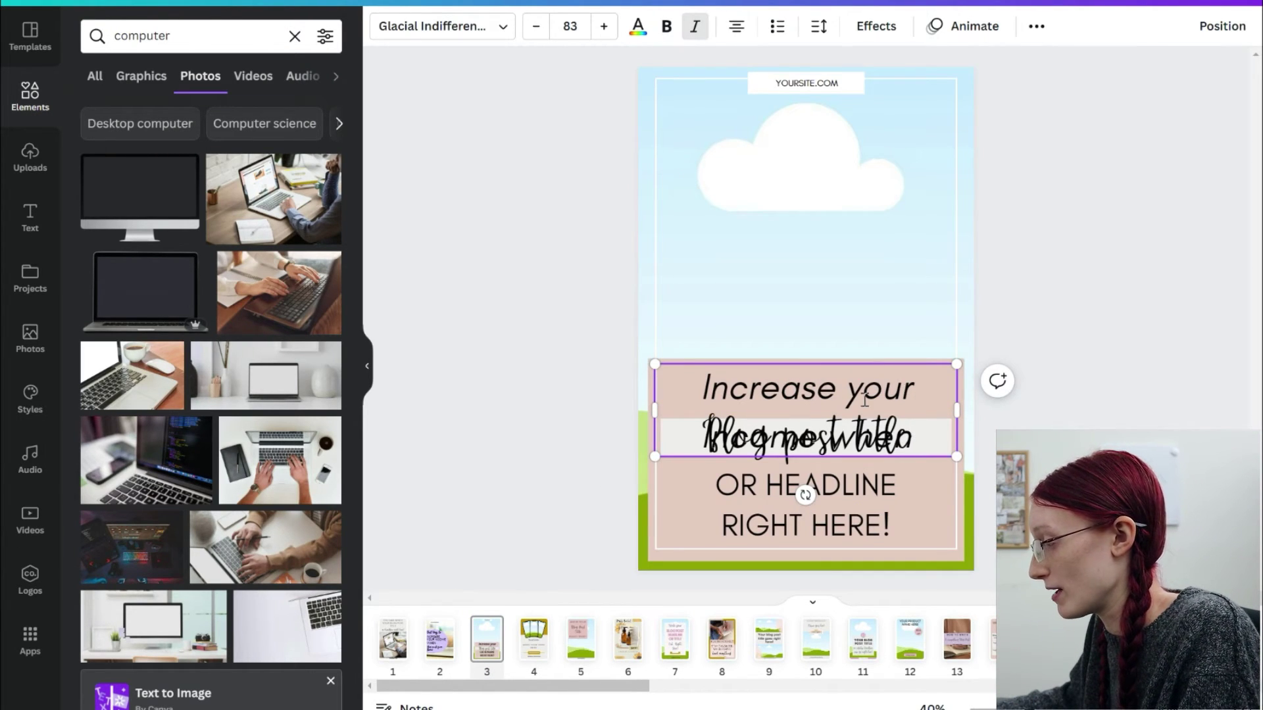
Set the third pin's headline font size to 60, trying 40 and 50 first.
{"action": "left_click", "coordinate": [579, 27]}
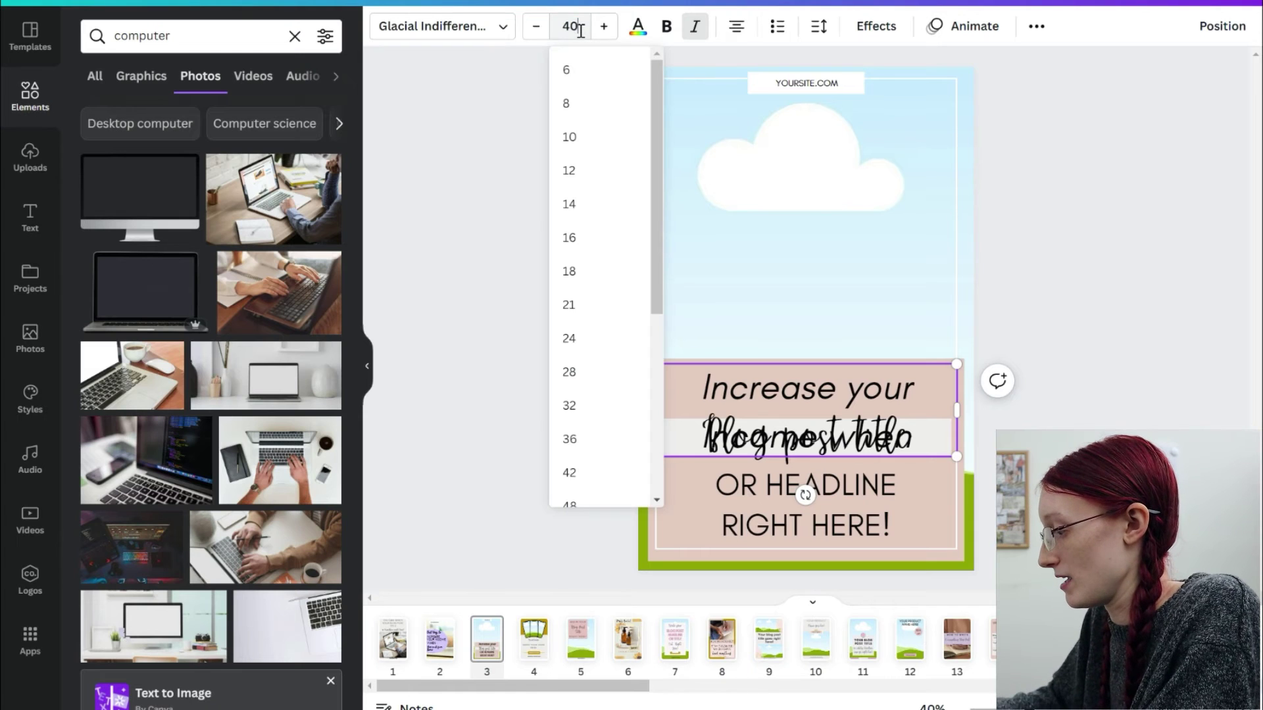
{"action": "type", "text": "40"}
{"action": "key", "text": "Return"}
{"action": "left_click", "coordinate": [580, 28]}
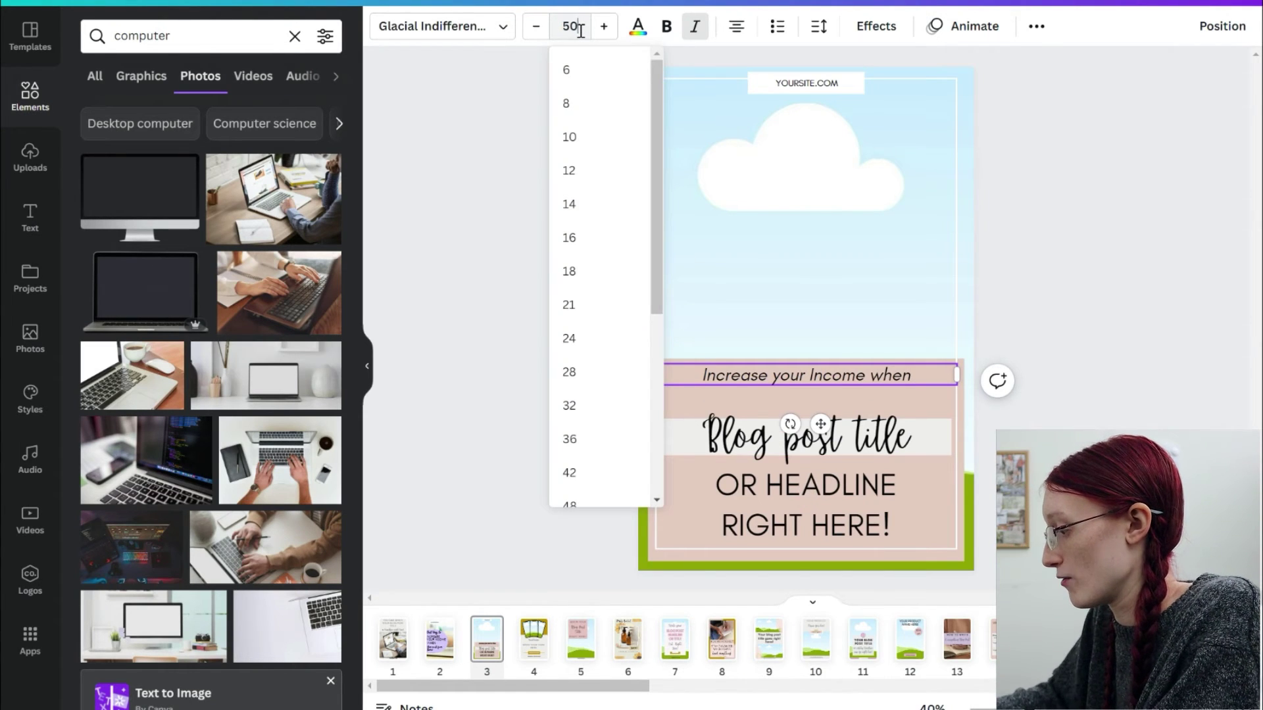
{"action": "type", "text": "50"}
{"action": "key", "text": "Return"}
{"action": "left_click", "coordinate": [586, 27]}
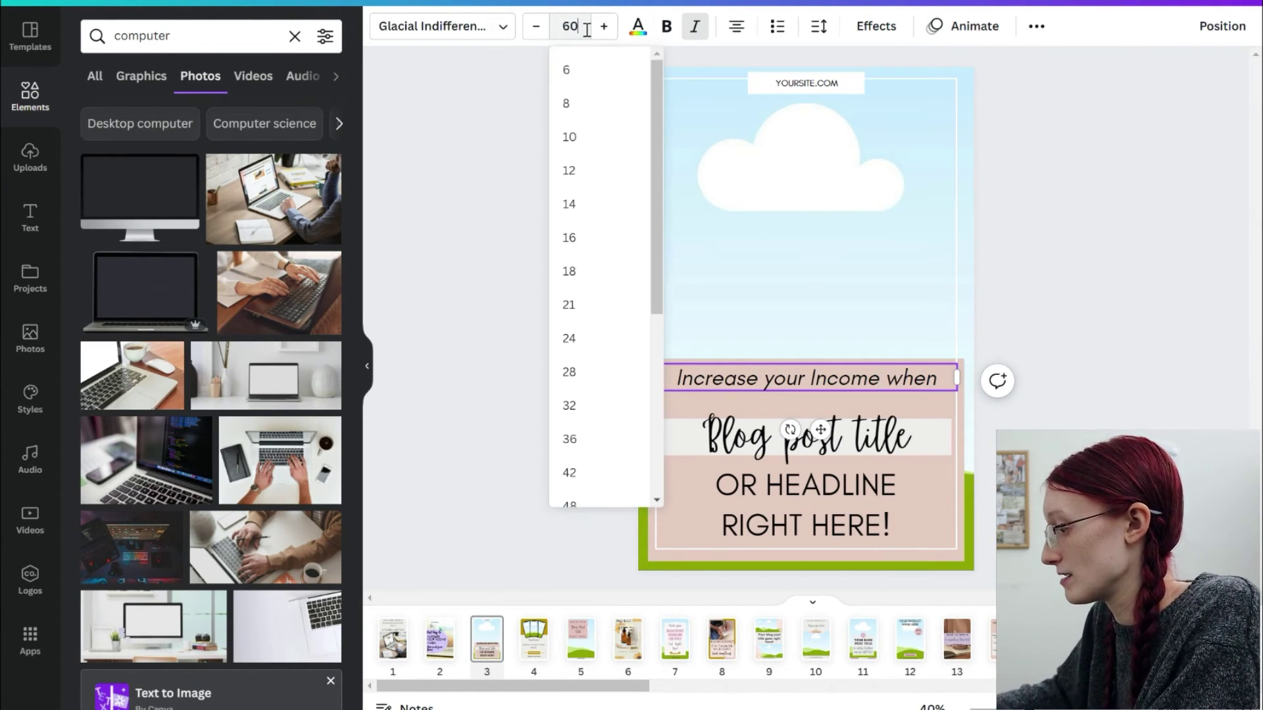
{"action": "type", "text": "60"}
{"action": "key", "text": "Return"}
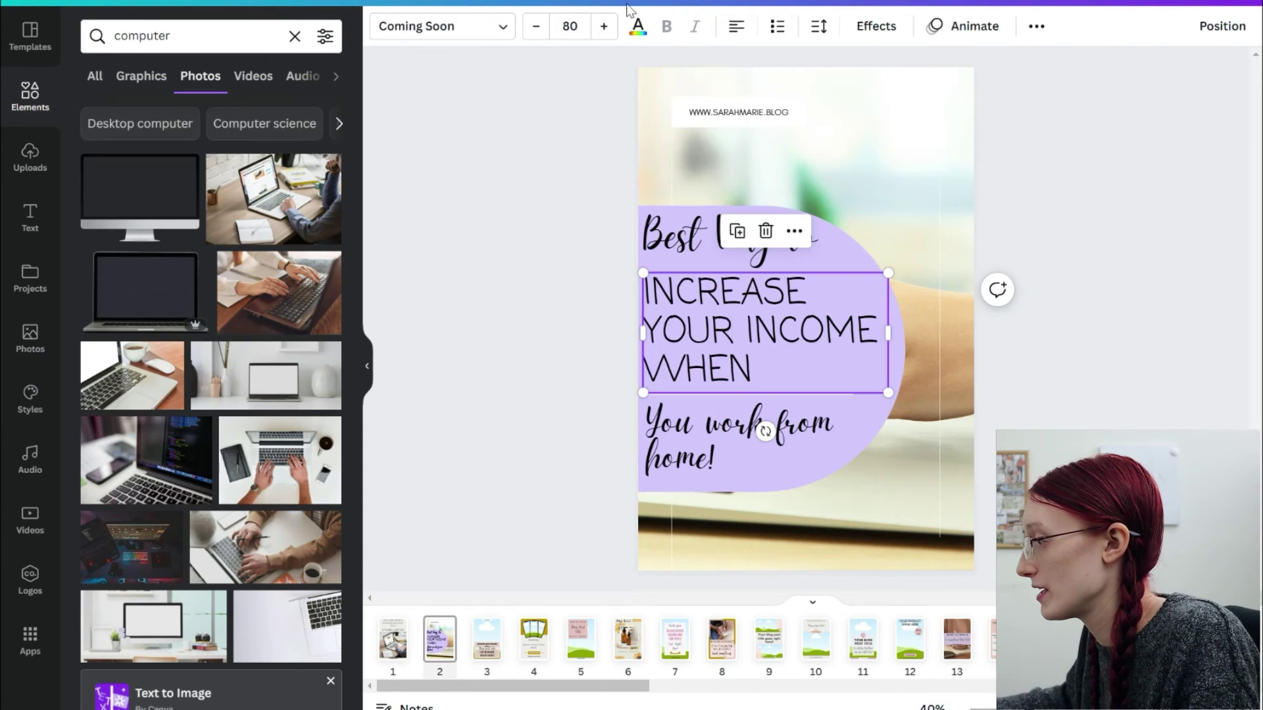
Make the second pin's main heading cream after trying dark green.
{"action": "left_click", "coordinate": [638, 30]}
{"action": "left_click", "coordinate": [145, 162]}
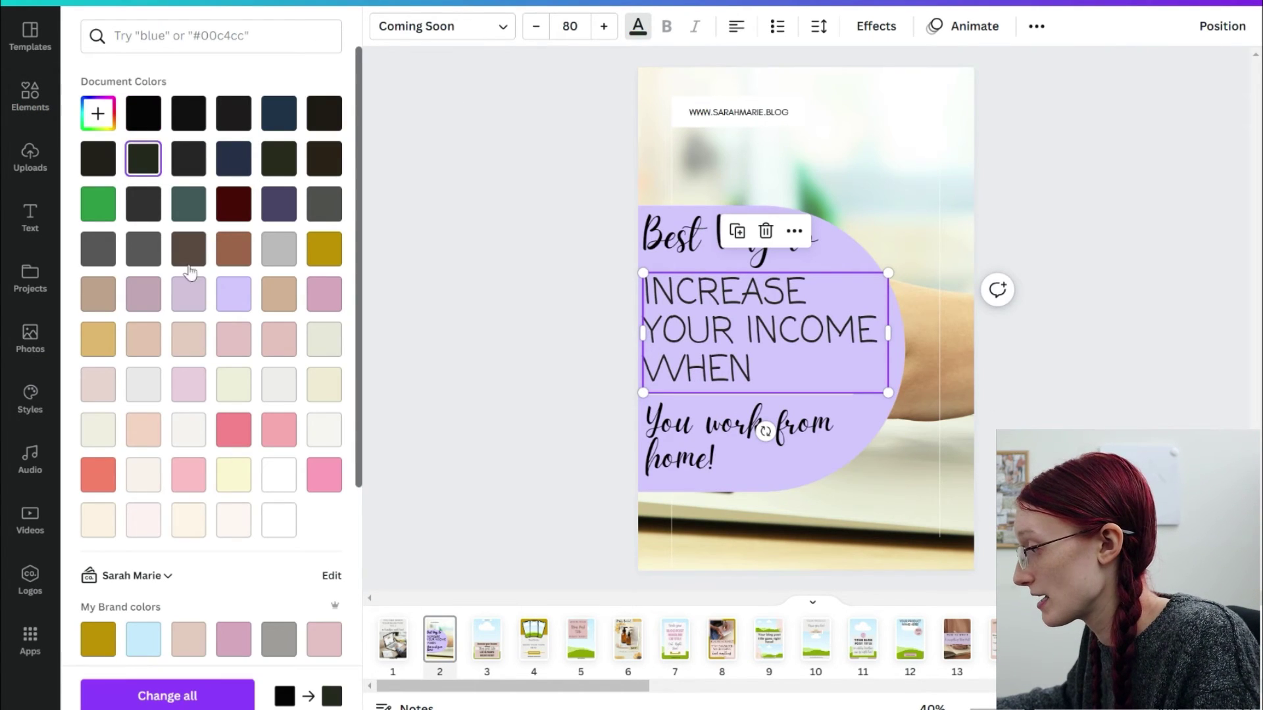
{"action": "left_click", "coordinate": [235, 518]}
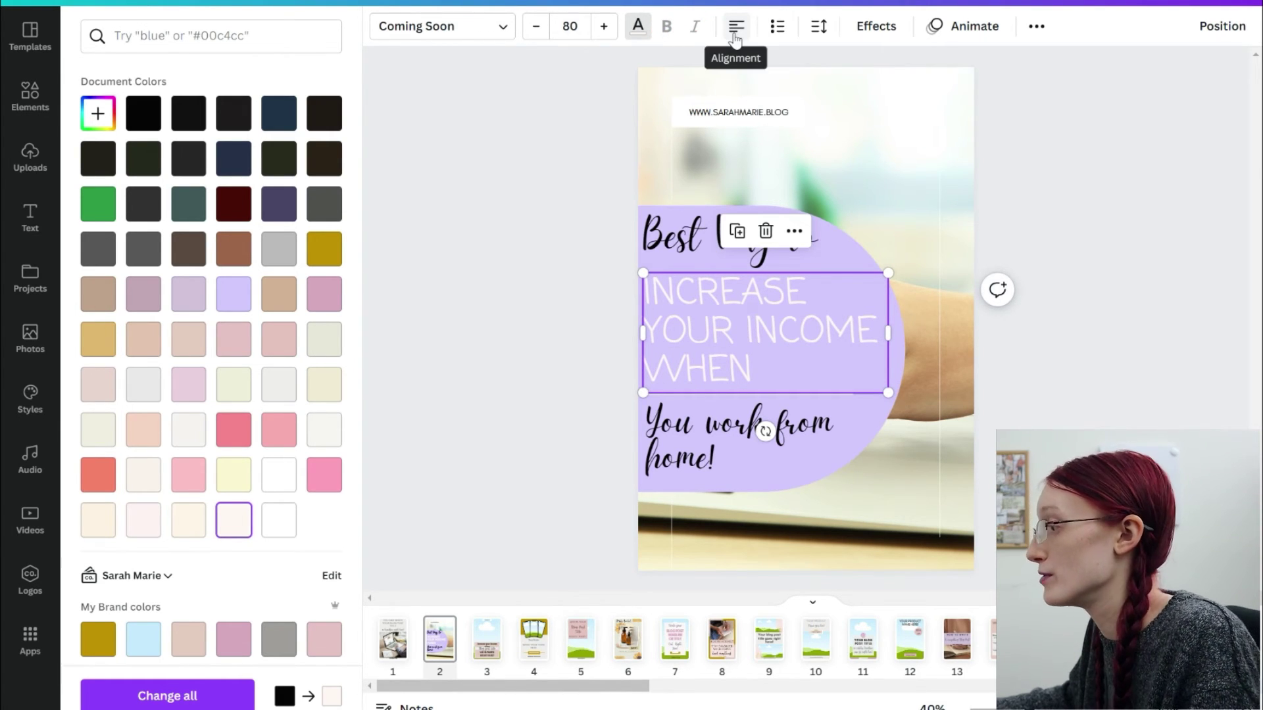
Browse text effects and animations, then switch the heading from all caps to sentence case.
{"action": "left_click", "coordinate": [869, 30]}
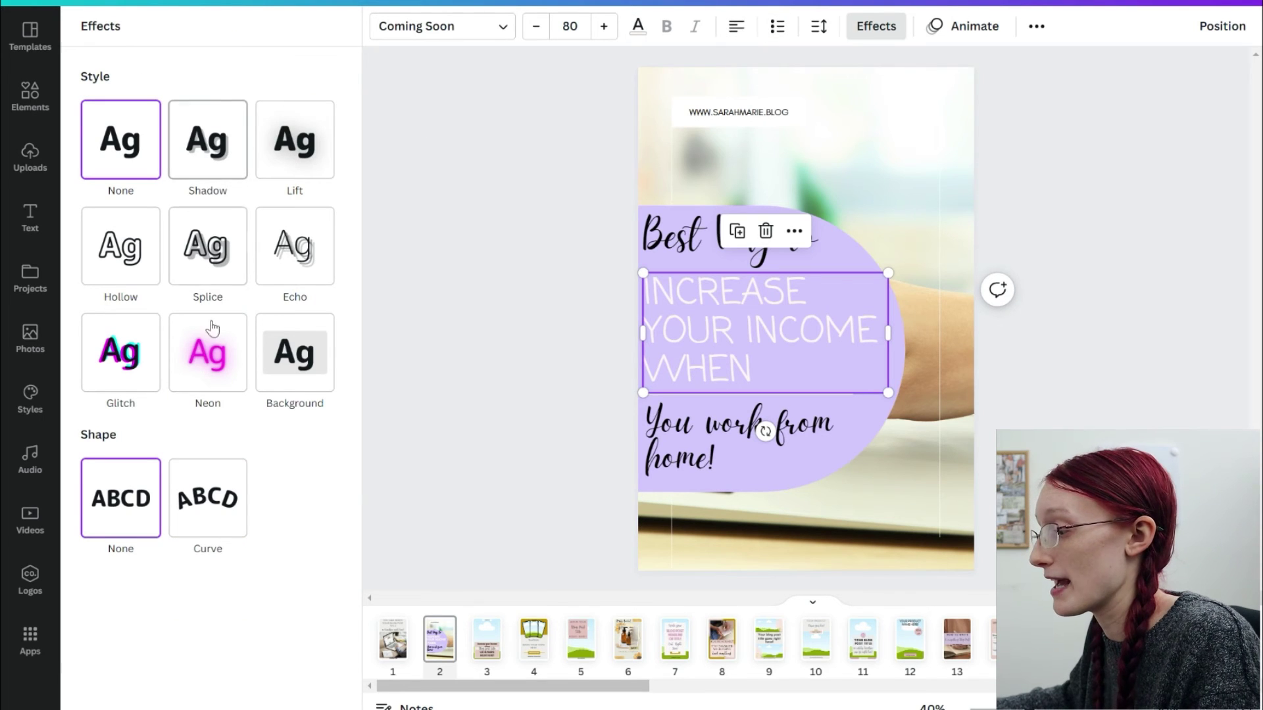
{"action": "left_click", "coordinate": [981, 30]}
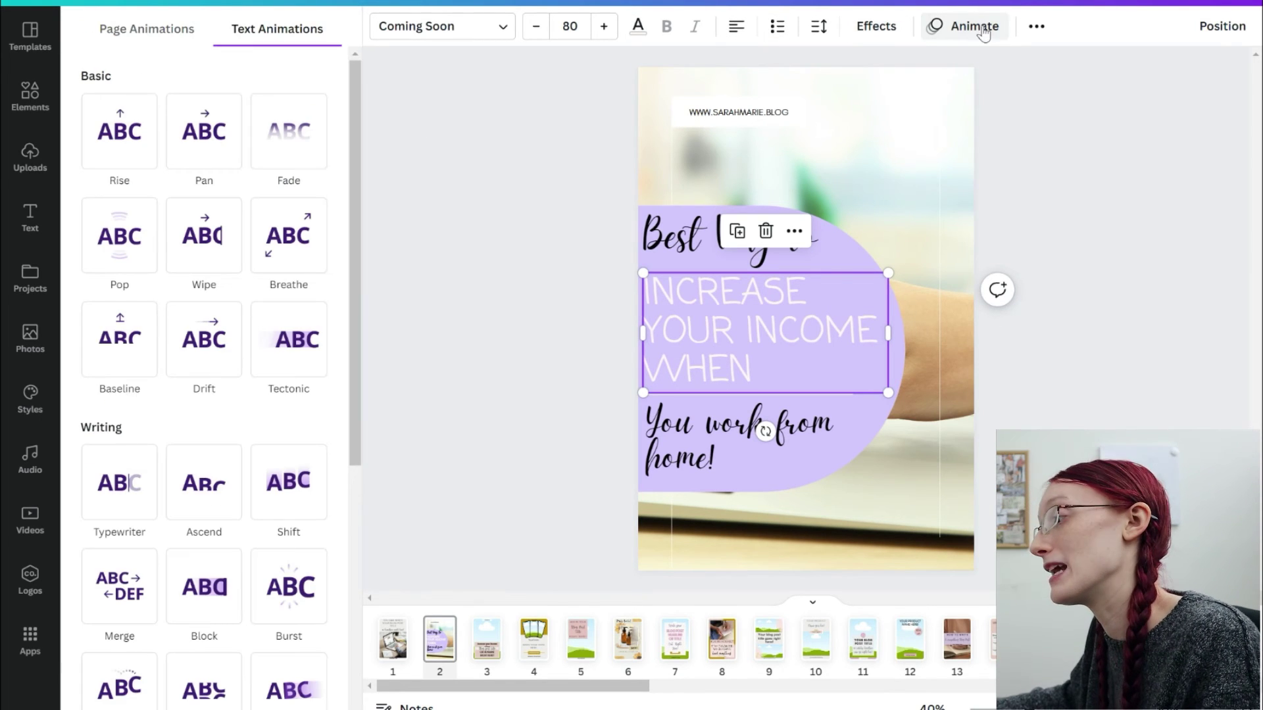
{"action": "left_click", "coordinate": [1039, 29]}
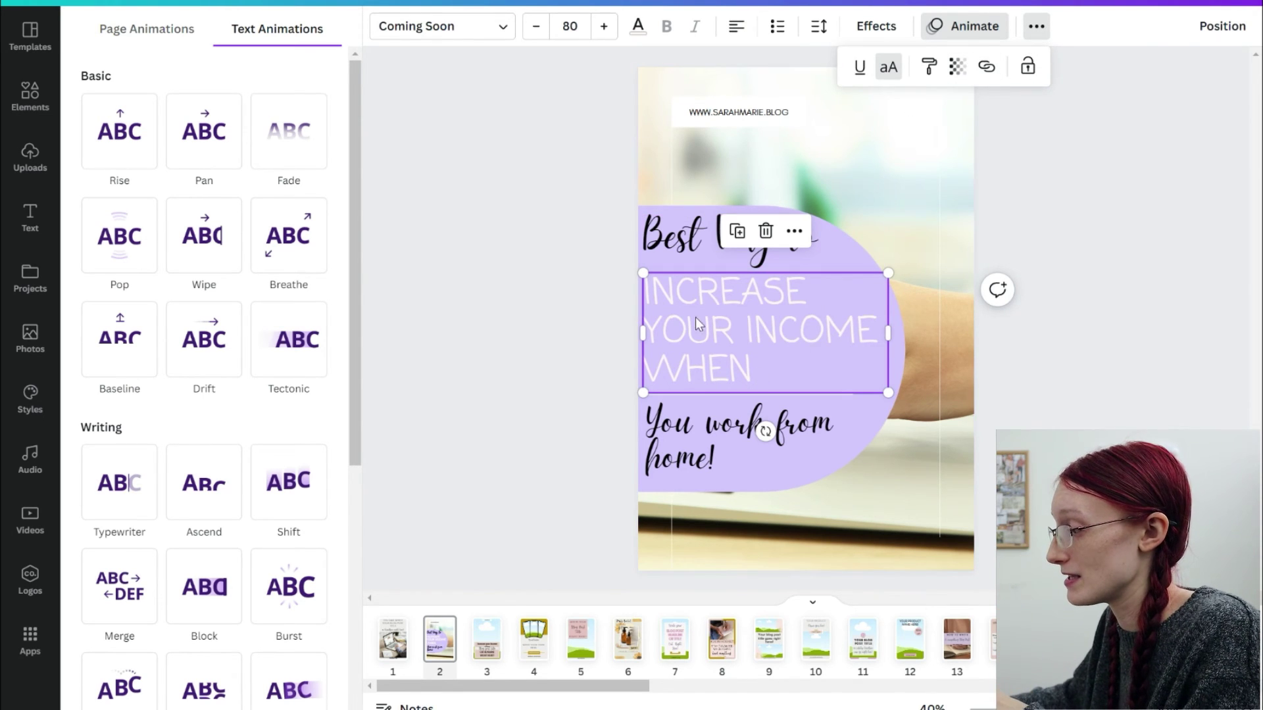
{"action": "left_click", "coordinate": [887, 68]}
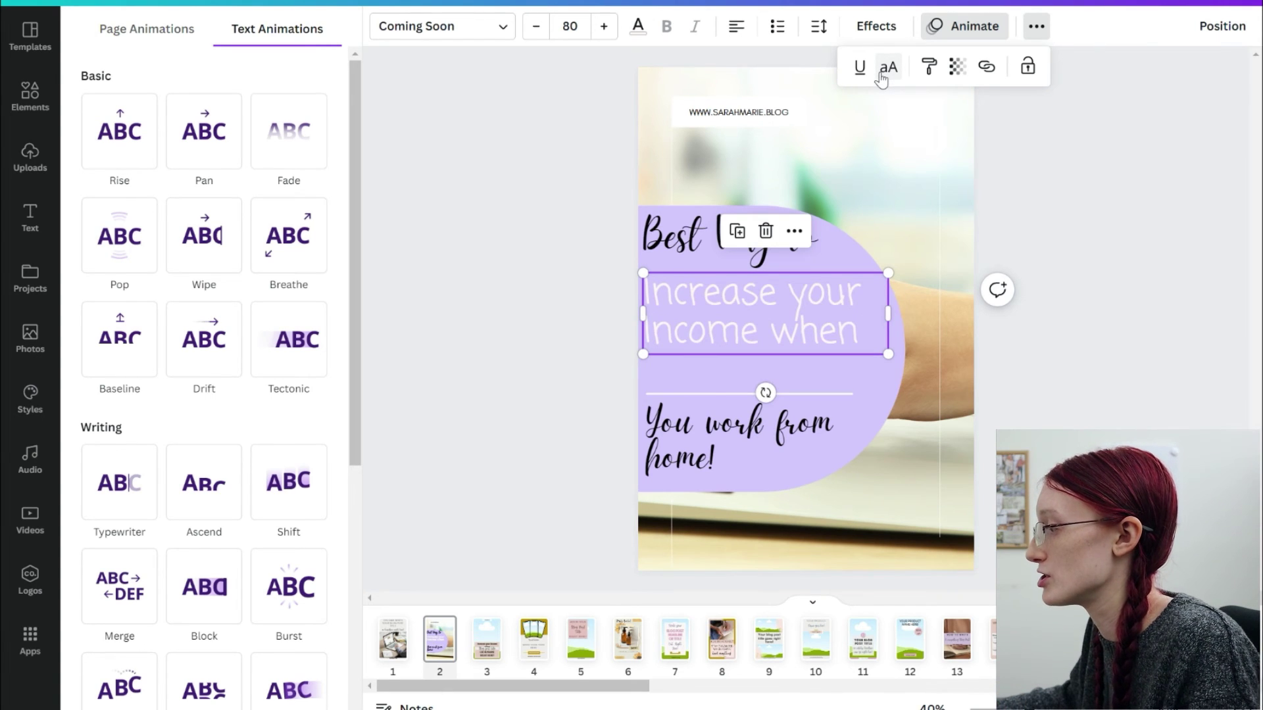
{"action": "left_click", "coordinate": [882, 75]}
{"action": "left_click", "coordinate": [881, 76]}
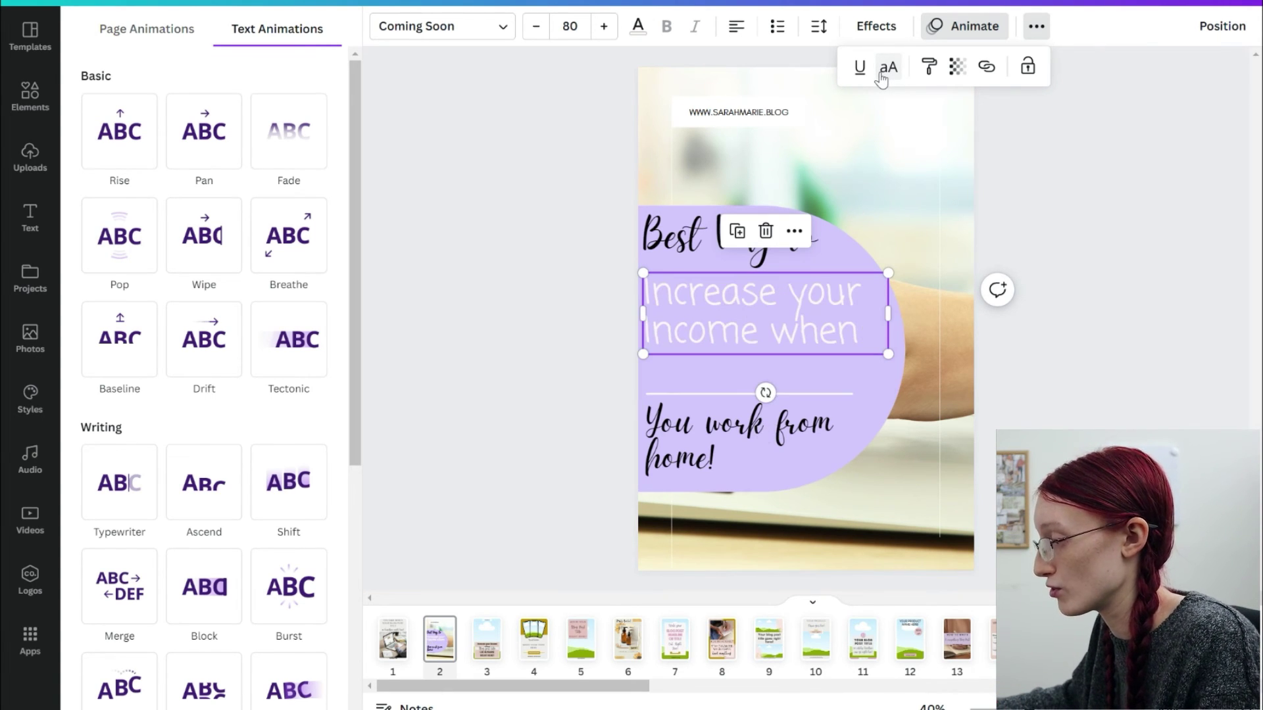